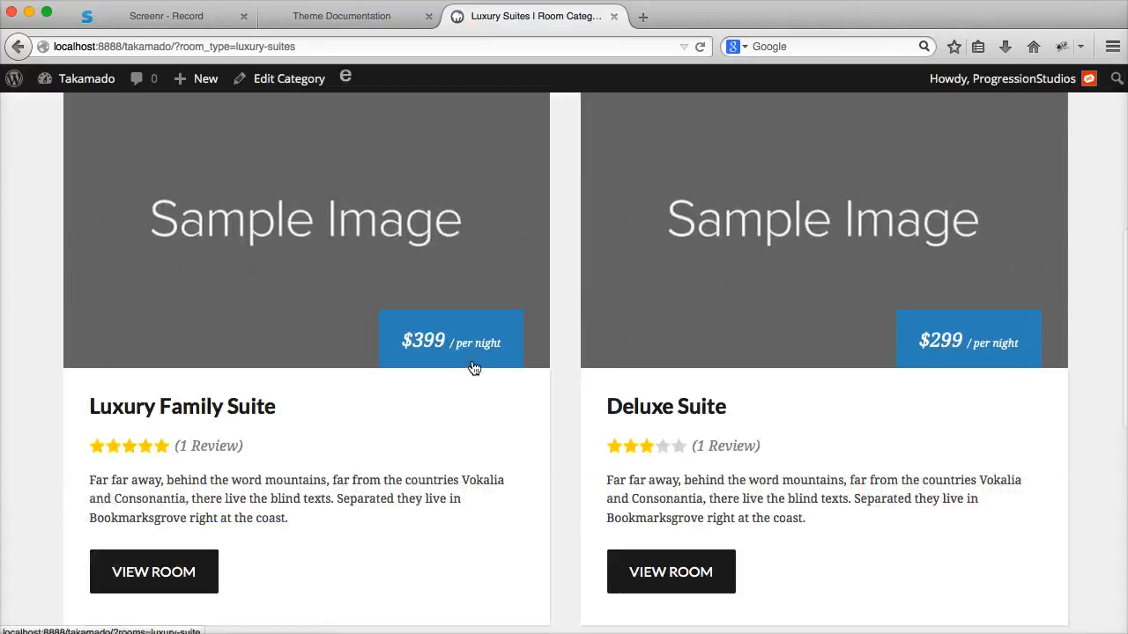
Step: Look over the Luxury Family Suite room page and the site's homepage
{"action": "left_click", "coordinate": [158, 467]}
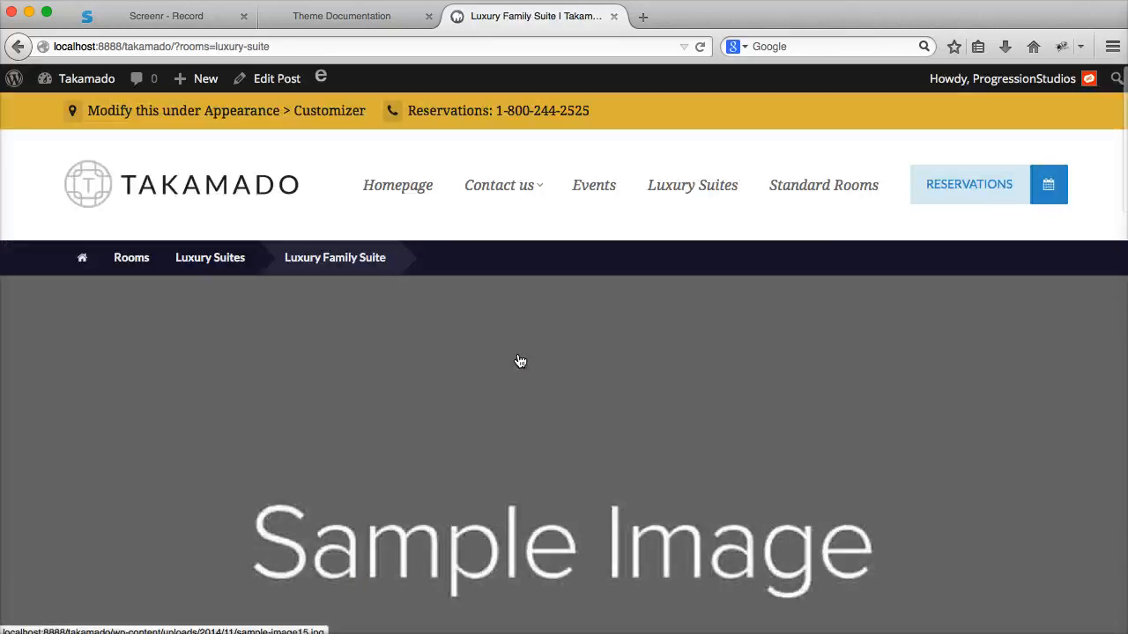
{"action": "scroll", "coordinate": [520, 359], "scroll_direction": "down", "scroll_amount": 7}
{"action": "scroll", "coordinate": [528, 361], "scroll_direction": "up", "scroll_amount": 7}
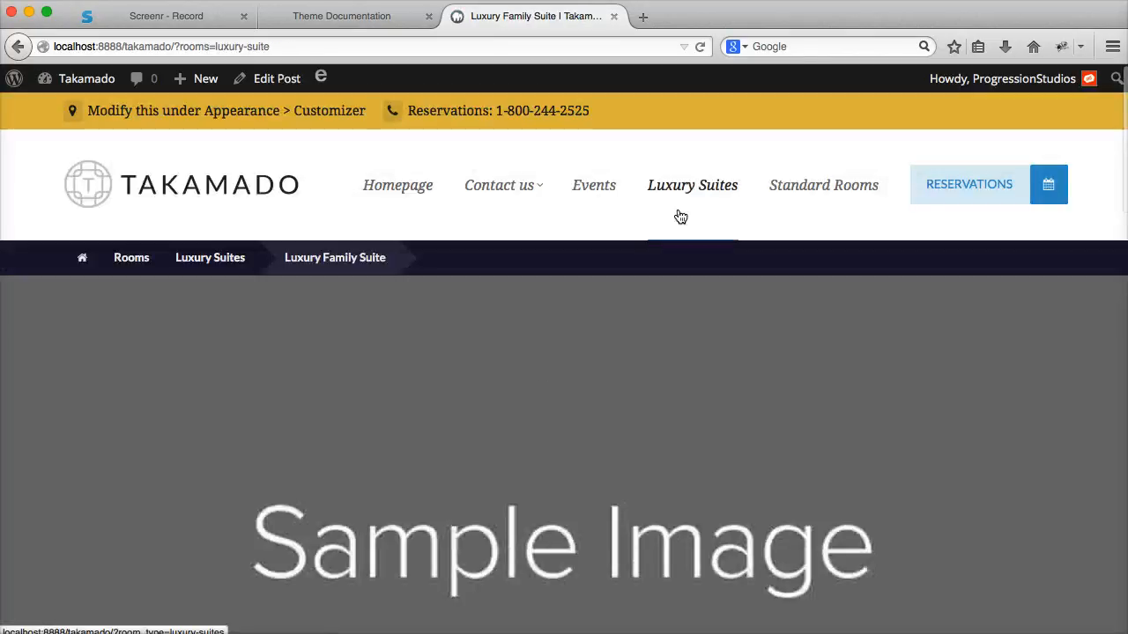
{"action": "left_click", "coordinate": [199, 192]}
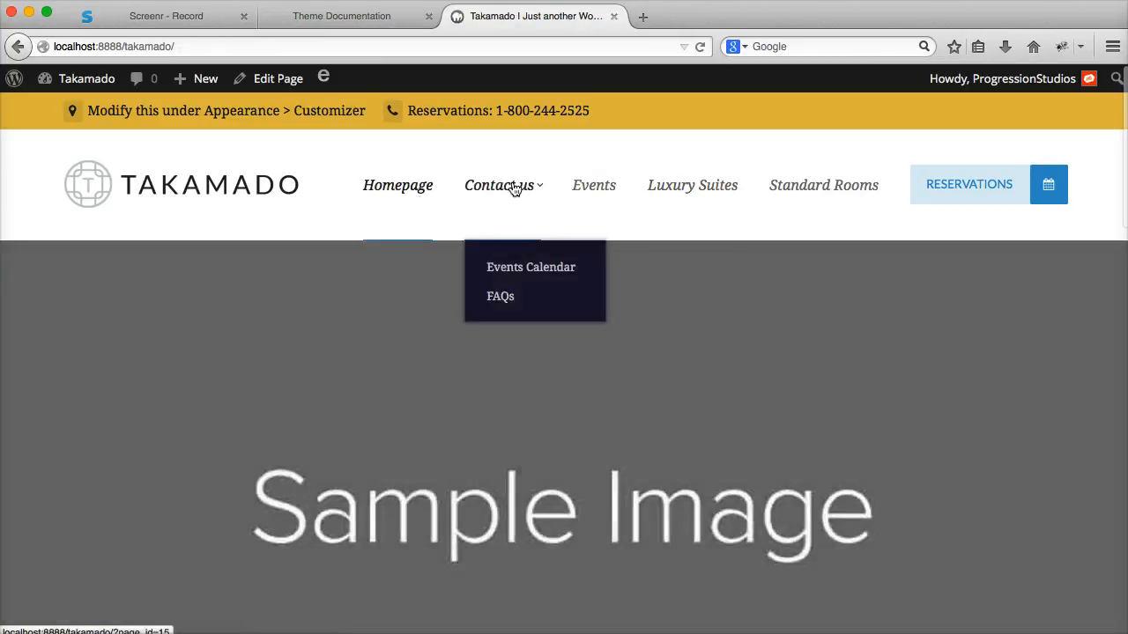
{"action": "scroll", "coordinate": [221, 357], "scroll_direction": "down", "scroll_amount": 3}
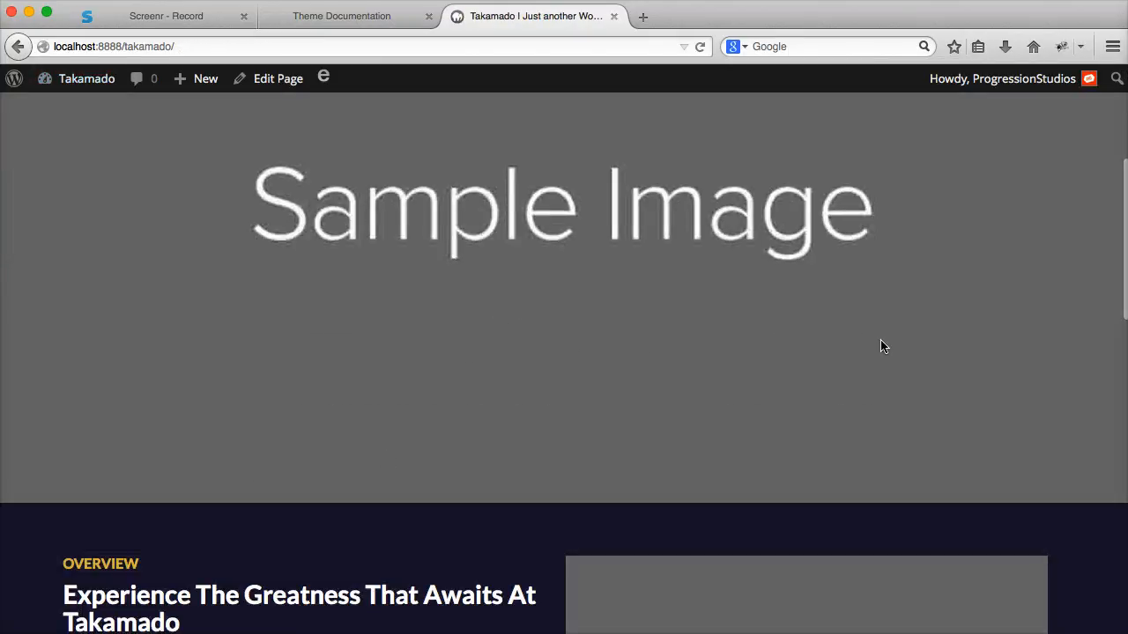
{"action": "scroll", "coordinate": [354, 340], "scroll_direction": "up", "scroll_amount": 3}
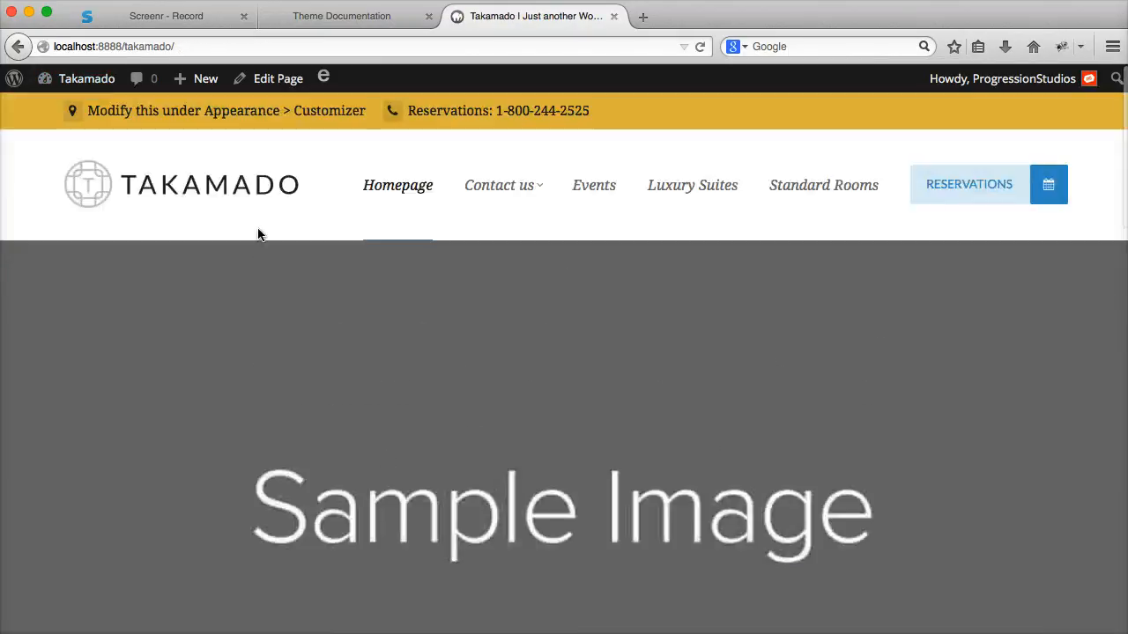
Step: Open the Reservations dashboard in the site's WordPress admin and look over the resource calendar
{"action": "left_click", "coordinate": [77, 78]}
{"action": "scroll", "coordinate": [224, 328], "scroll_direction": "down", "scroll_amount": 5}
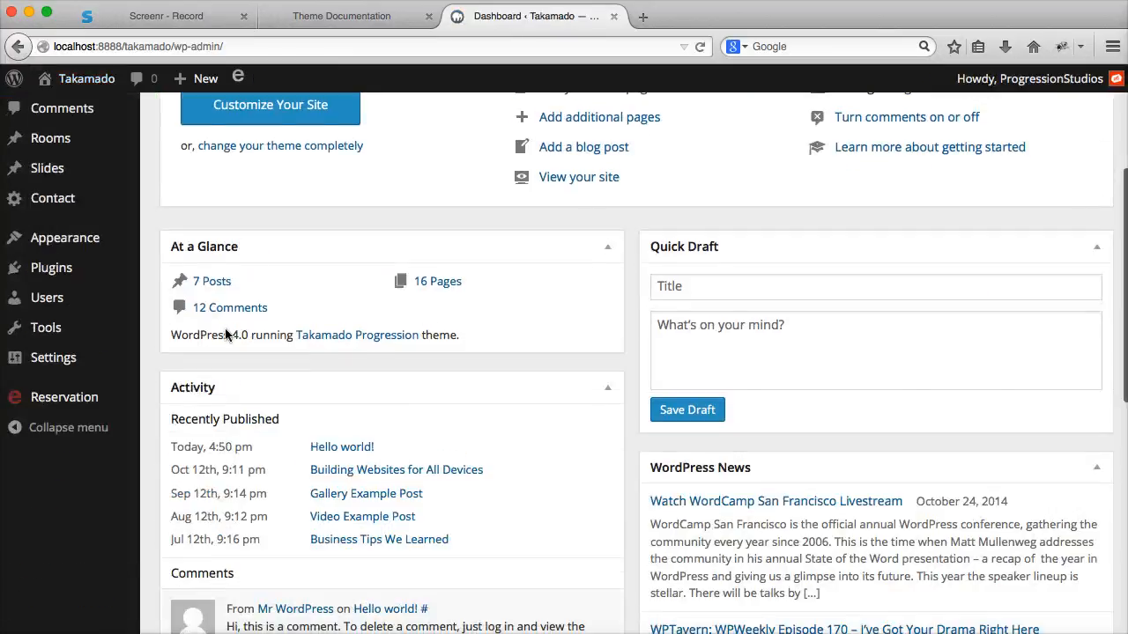
{"action": "left_click", "coordinate": [92, 401]}
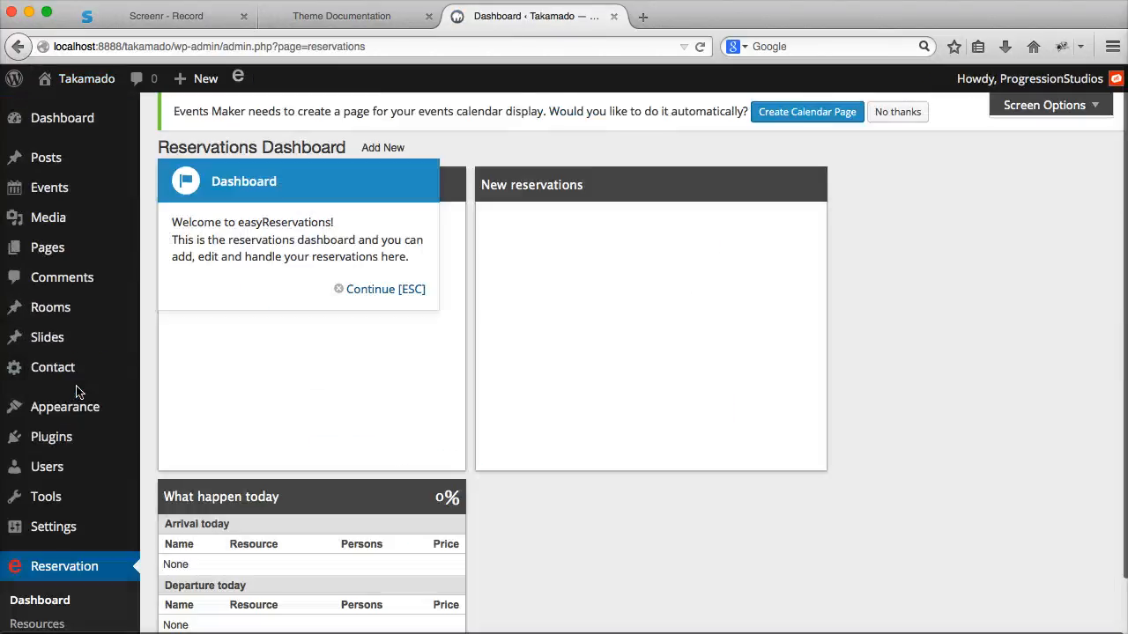
{"action": "scroll", "coordinate": [101, 398], "scroll_direction": "down", "scroll_amount": 5}
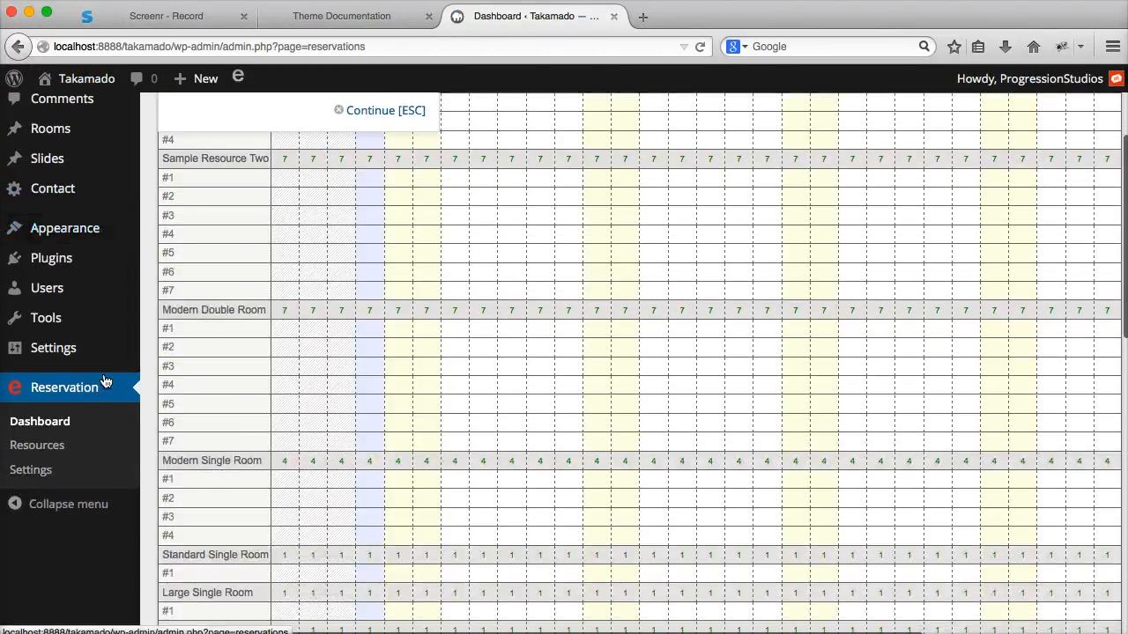
{"action": "scroll", "coordinate": [97, 398], "scroll_direction": "up", "scroll_amount": 5}
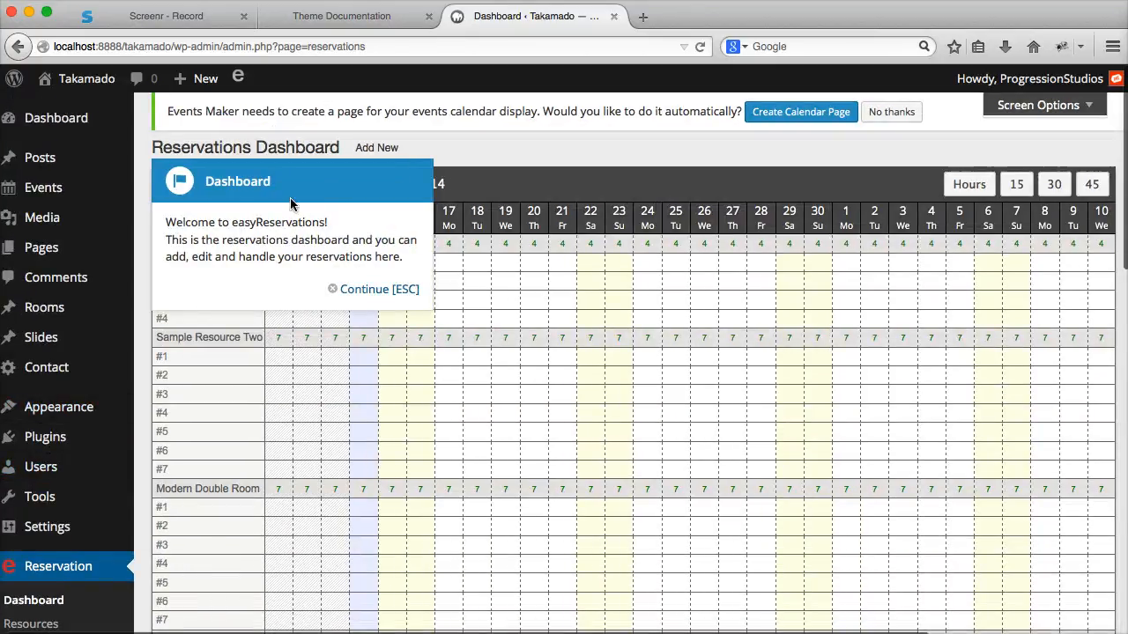
Step: Dismiss the opening tutorial tips on the Reservations dashboard, including Dashboard, Add reservation and Dashboard options
{"action": "scroll", "coordinate": [290, 203], "scroll_direction": "down", "scroll_amount": 2}
{"action": "left_click", "coordinate": [344, 186]}
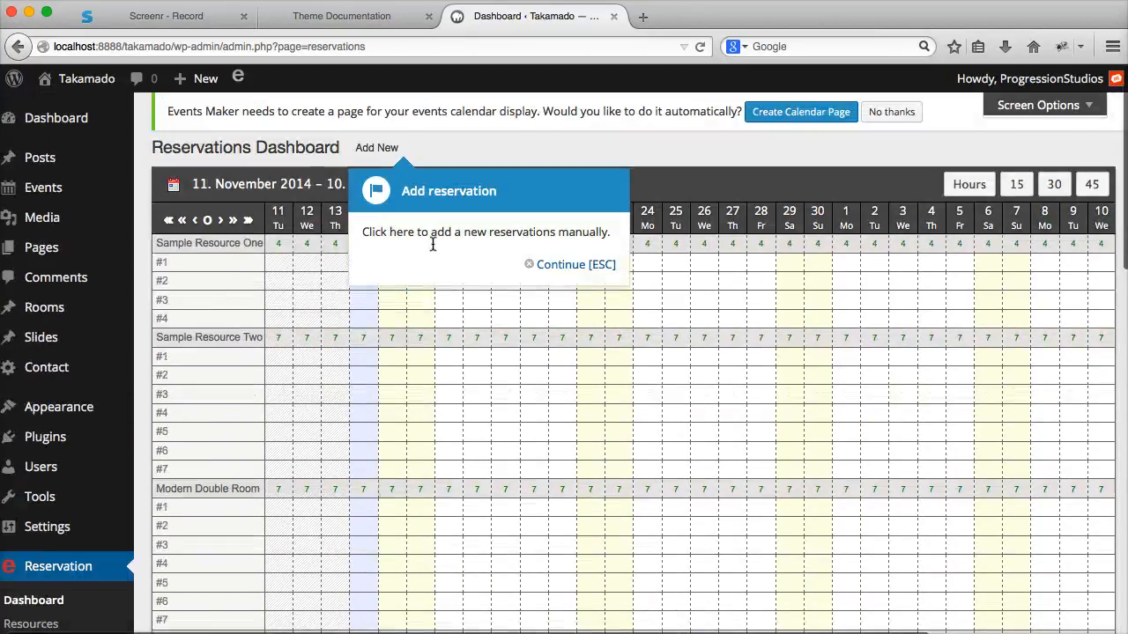
{"action": "left_click", "coordinate": [577, 266]}
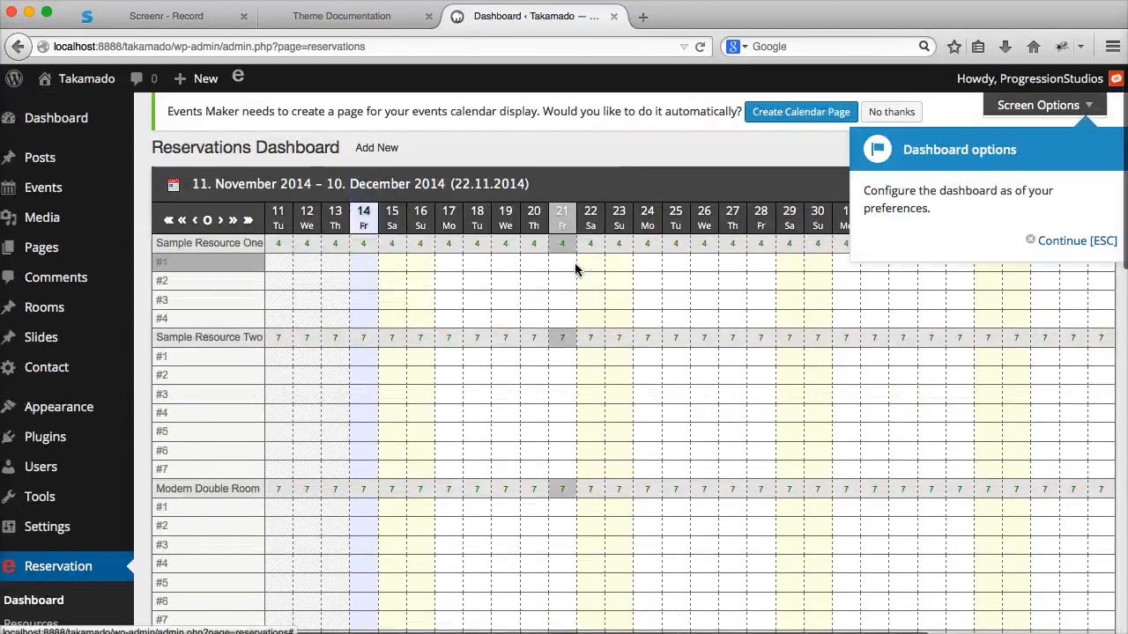
{"action": "left_click", "coordinate": [1066, 241]}
{"action": "left_click", "coordinate": [423, 319]}
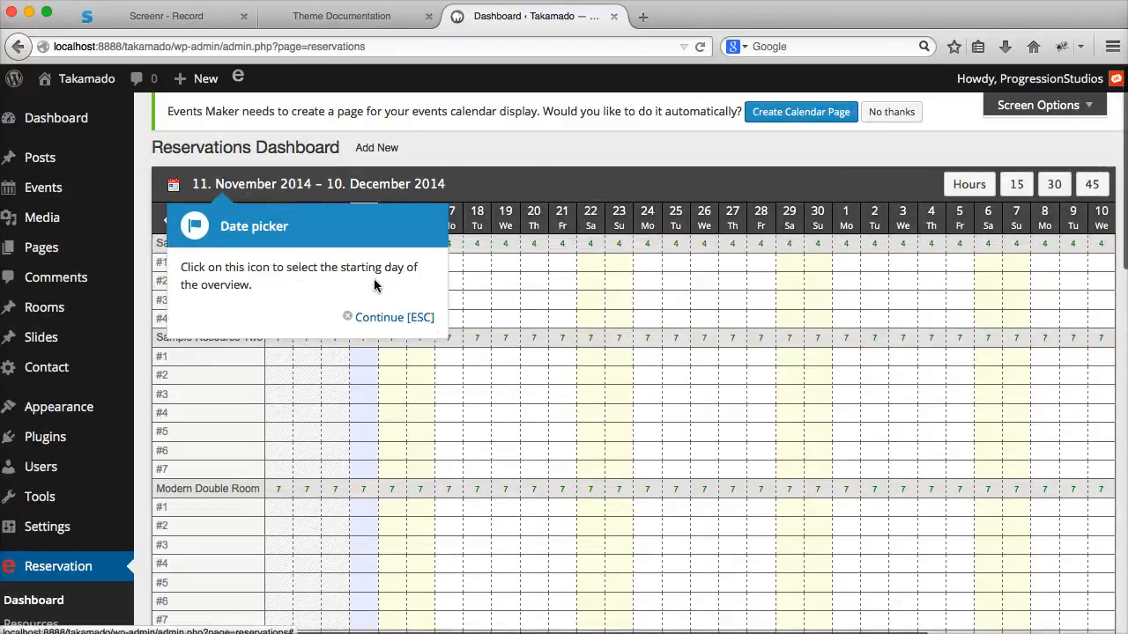
Step: Disable tutorial mode in the Reservation plugin's general settings and save the changes
{"action": "scroll", "coordinate": [373, 278], "scroll_direction": "down", "scroll_amount": 3}
{"action": "left_click", "coordinate": [60, 427]}
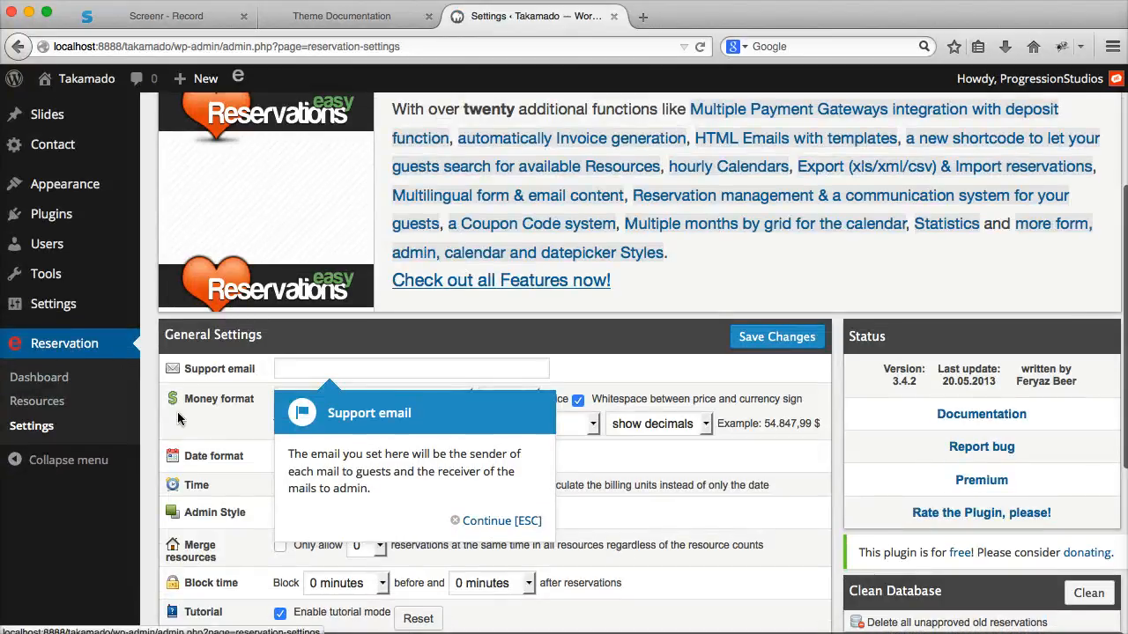
{"action": "scroll", "coordinate": [177, 411], "scroll_direction": "down", "scroll_amount": 5}
{"action": "scroll", "coordinate": [273, 412], "scroll_direction": "down", "scroll_amount": 2}
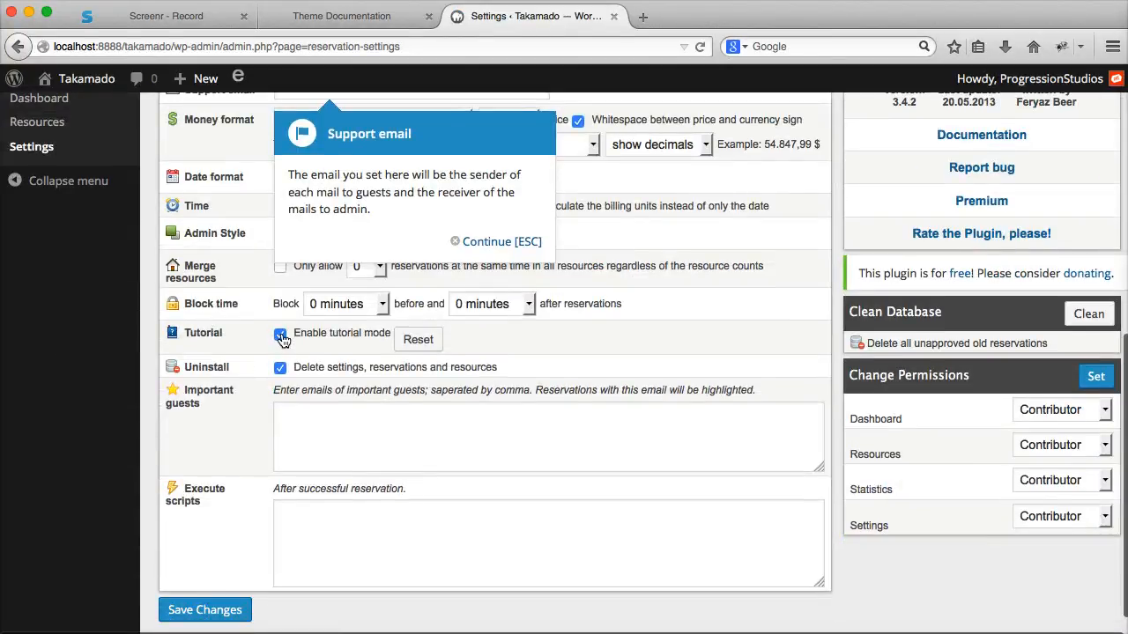
{"action": "left_click", "coordinate": [204, 608]}
Step: Reset the tutorial in the Reservation general settings and look over the settings page without the tips
{"action": "scroll", "coordinate": [317, 436], "scroll_direction": "down", "scroll_amount": 7}
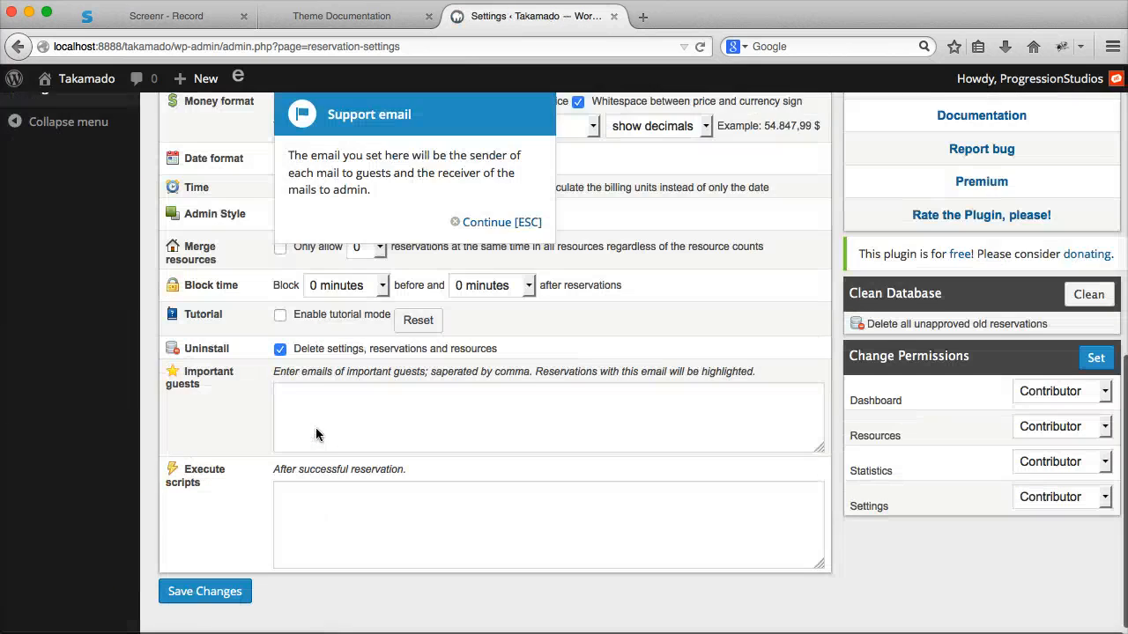
{"action": "scroll", "coordinate": [427, 345], "scroll_direction": "up", "scroll_amount": 3}
{"action": "scroll", "coordinate": [425, 346], "scroll_direction": "down", "scroll_amount": 2}
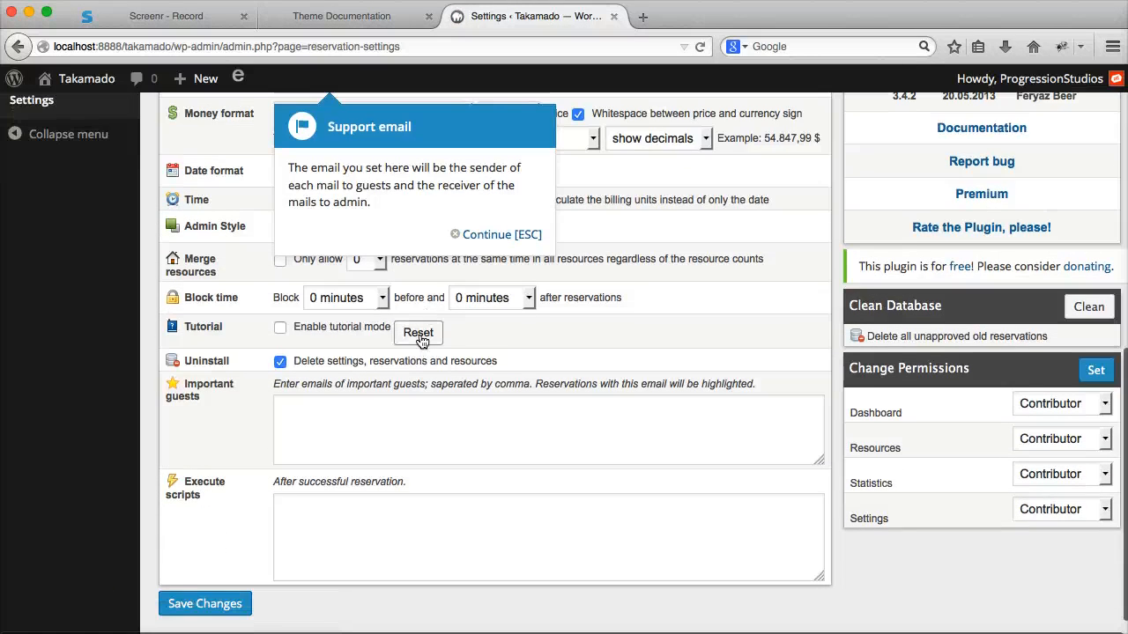
{"action": "left_click", "coordinate": [405, 338]}
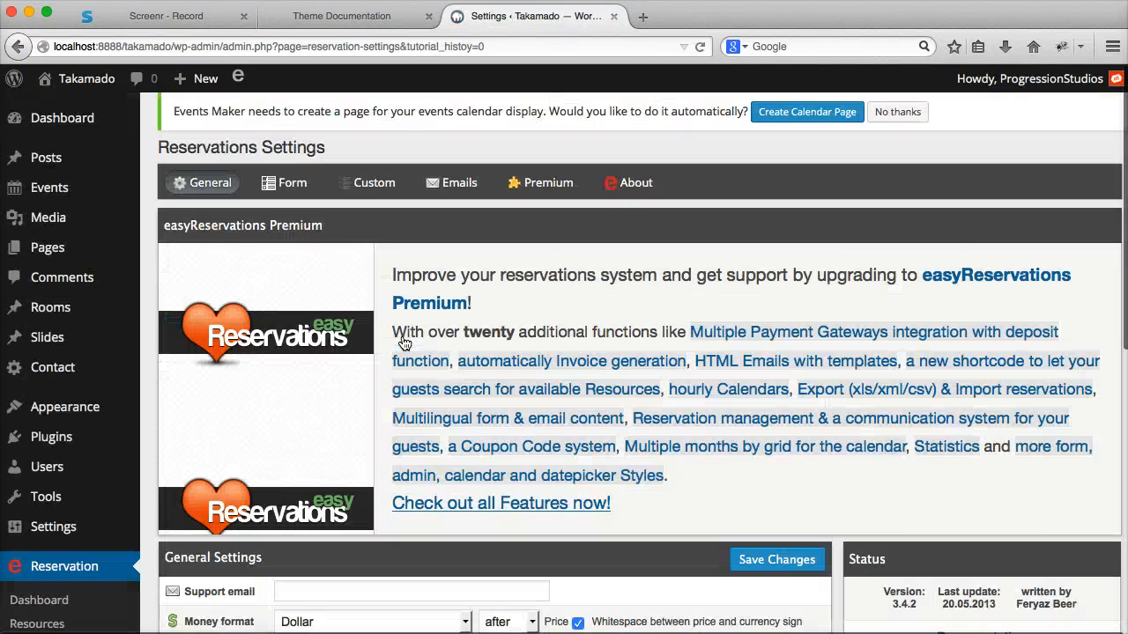
{"action": "scroll", "coordinate": [411, 352], "scroll_direction": "up", "scroll_amount": 6}
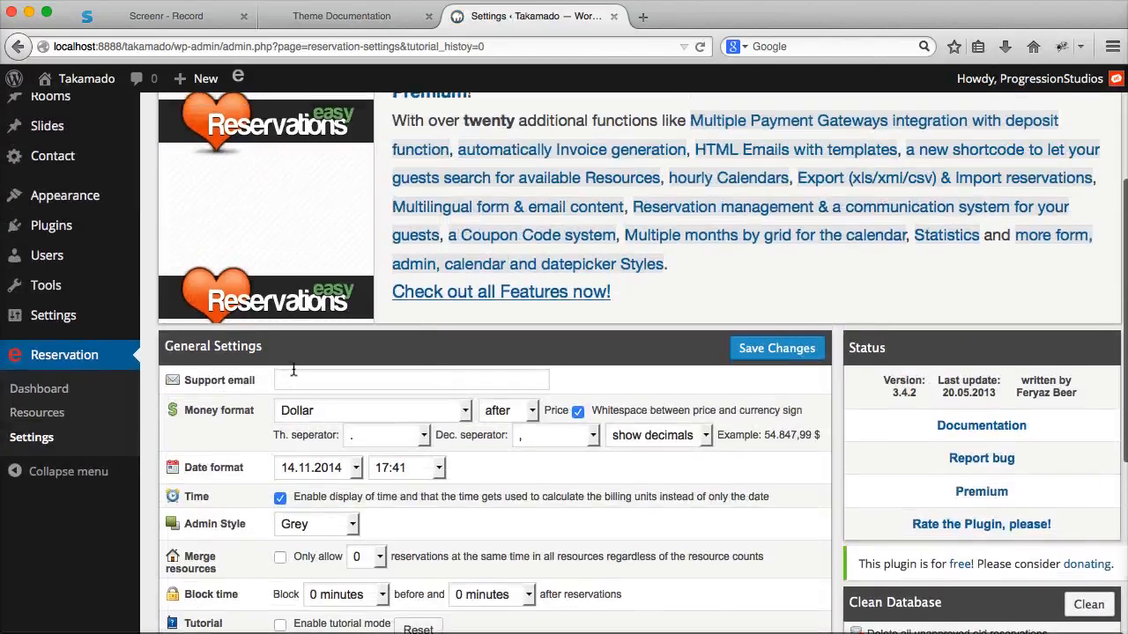
{"action": "scroll", "coordinate": [270, 398], "scroll_direction": "up", "scroll_amount": 5}
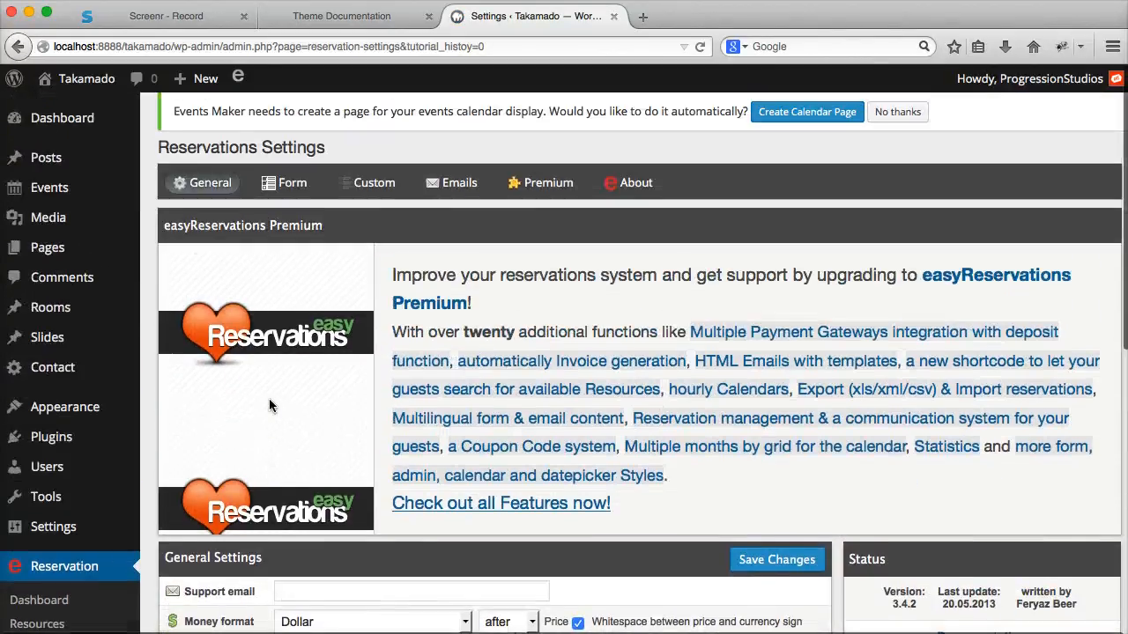
Step: Check the live homepage slider, return to the WordPress admin and open the Widgets management page
{"action": "left_click", "coordinate": [78, 78]}
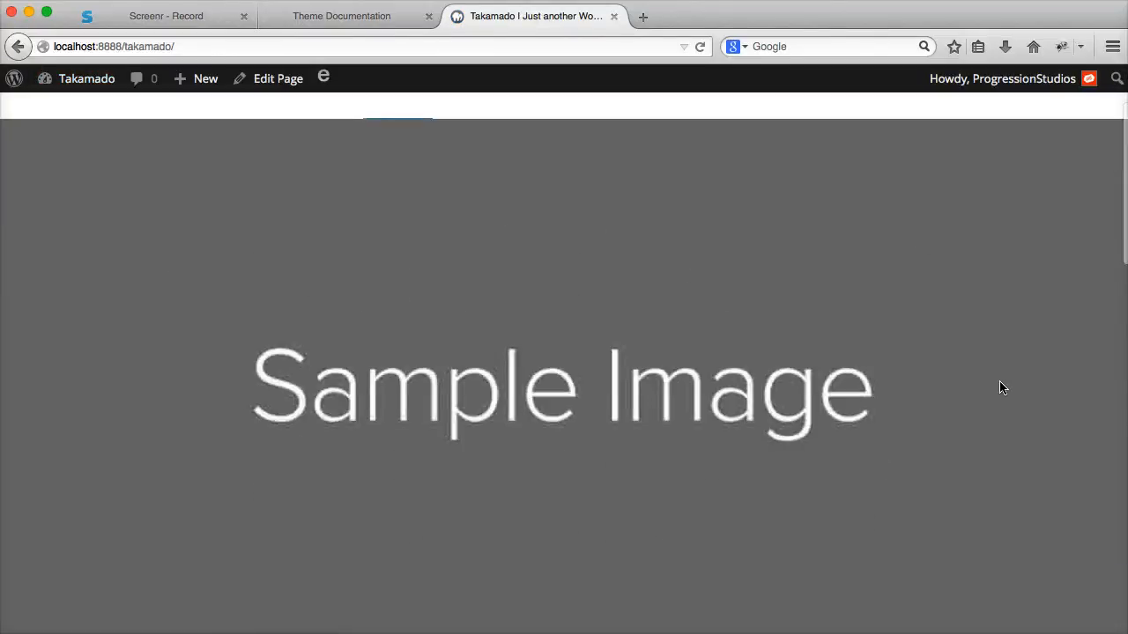
{"action": "left_click", "coordinate": [88, 80]}
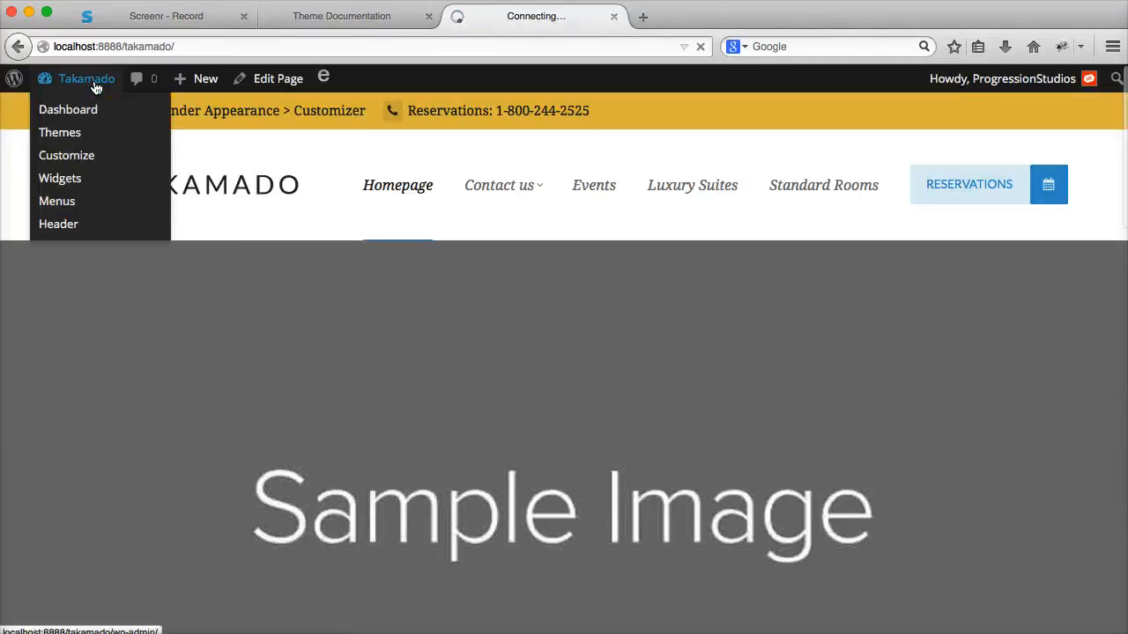
{"action": "mouse_move", "coordinate": [62, 467]}
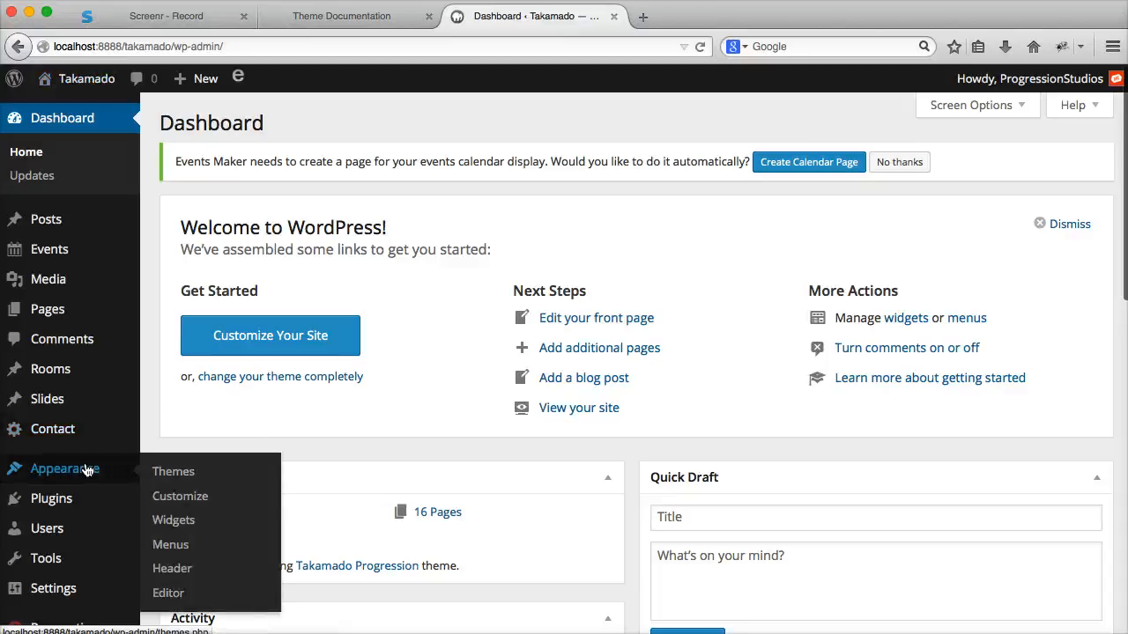
{"action": "left_click", "coordinate": [167, 517]}
Step: Add the easyReservations Widget to the Slider Search Widget area and turn off its Show calendar option
{"action": "left_click", "coordinate": [957, 282]}
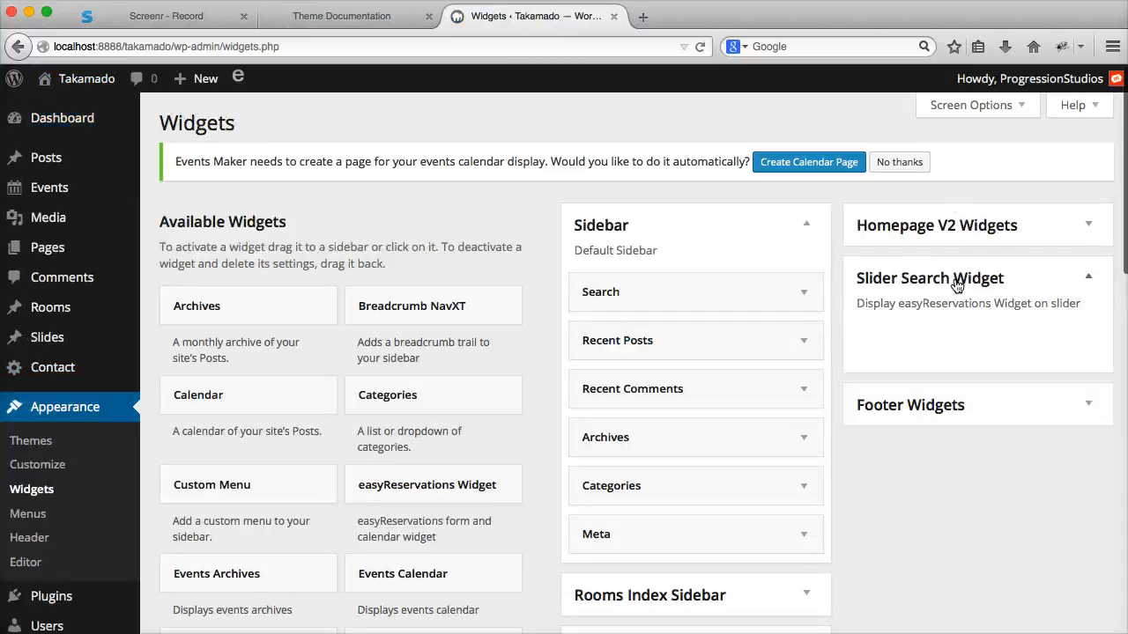
{"action": "left_click", "coordinate": [808, 239]}
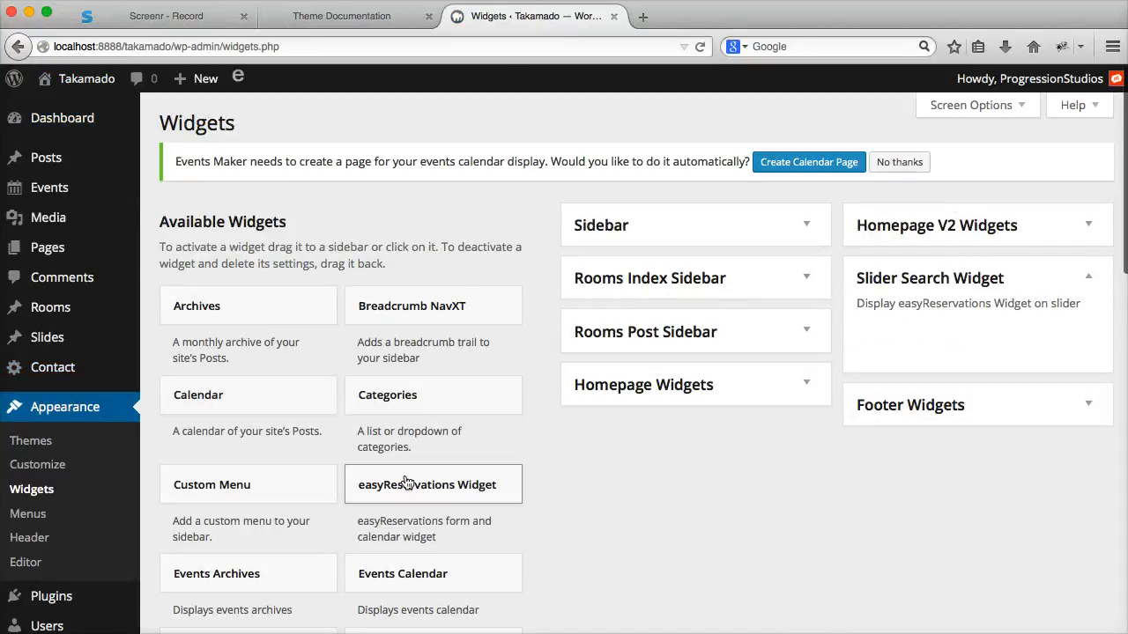
{"action": "left_click_drag", "start_coordinate": [406, 481], "coordinate": [952, 330]}
{"action": "scroll", "coordinate": [962, 322], "scroll_direction": "down", "scroll_amount": 3}
{"action": "scroll", "coordinate": [937, 343], "scroll_direction": "down", "scroll_amount": 2}
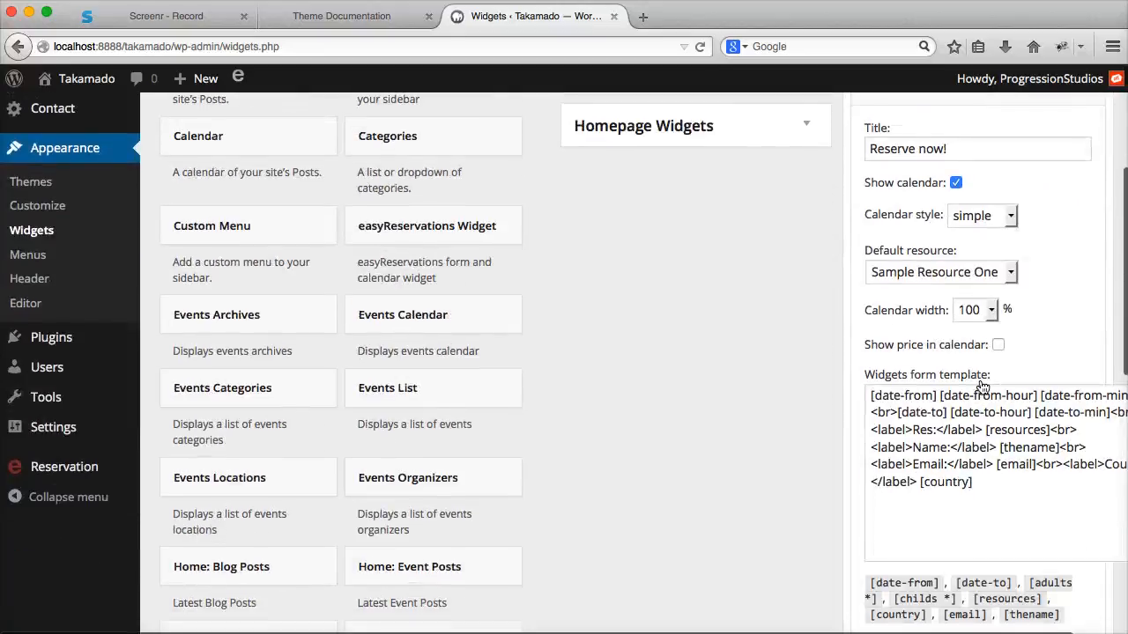
{"action": "left_click", "coordinate": [958, 184]}
Step: Copy the Homepage Slider Search Widget form code from the Booking Forms section of the Theme Documentation
{"action": "left_click", "coordinate": [363, 21]}
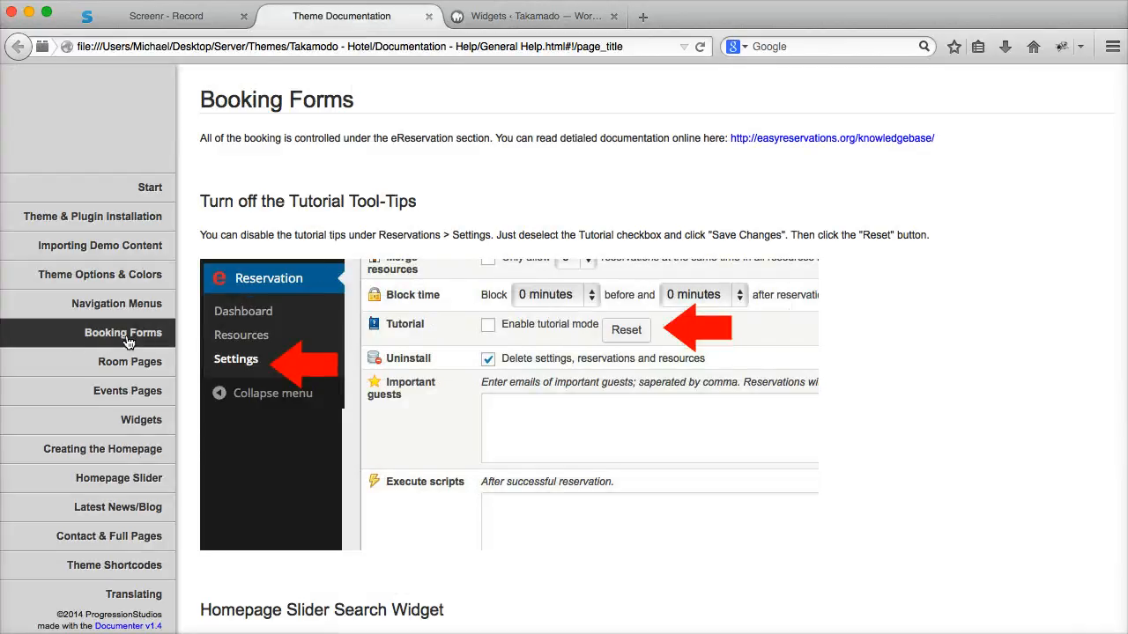
{"action": "scroll", "coordinate": [269, 114], "scroll_direction": "down", "scroll_amount": 9}
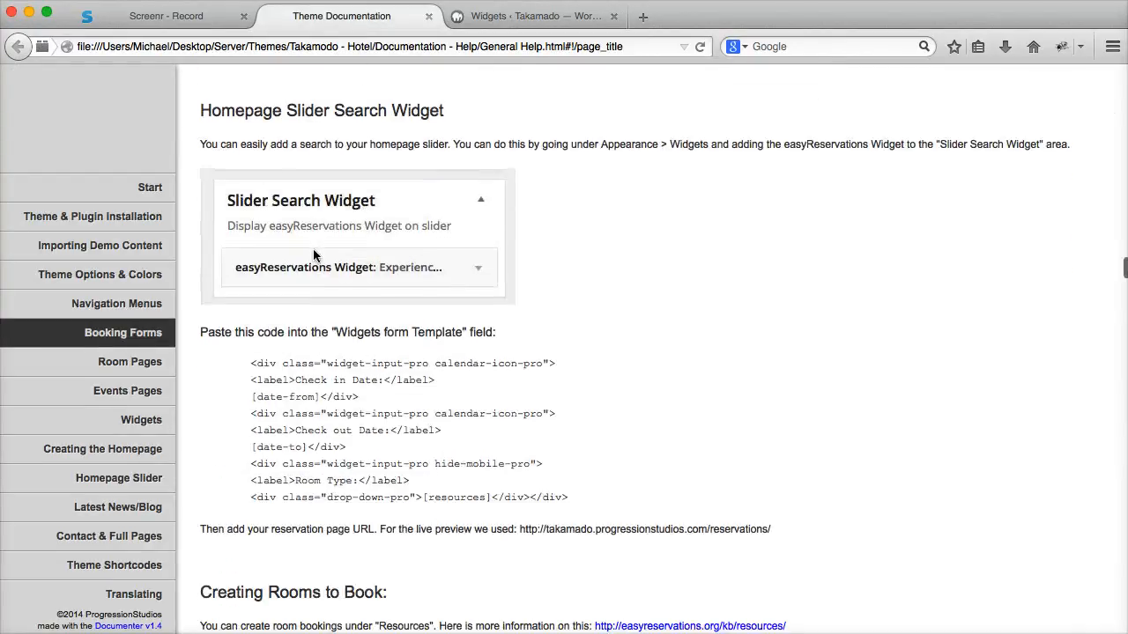
{"action": "left_click_drag", "start_coordinate": [251, 363], "coordinate": [573, 501]}
{"action": "right_click", "coordinate": [544, 490]}
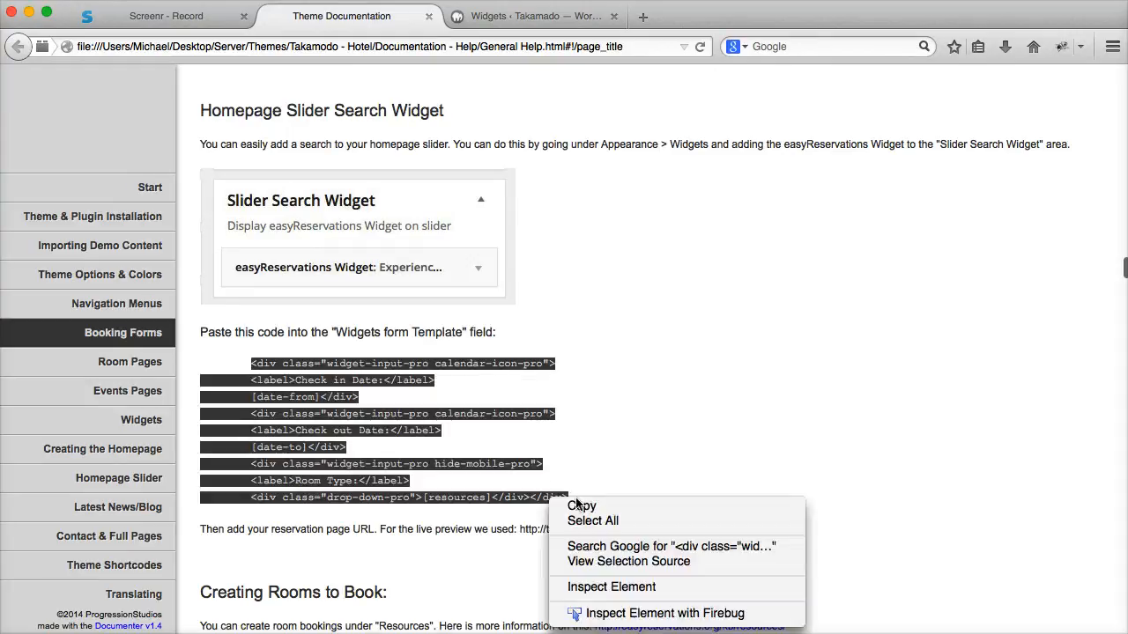
{"action": "left_click", "coordinate": [577, 505]}
Step: Replace the easyReservations Widget's form template with the copied code and save the widget
{"action": "left_click", "coordinate": [529, 16]}
{"action": "left_click", "coordinate": [1005, 447]}
{"action": "key", "text": "ctrl+a"}
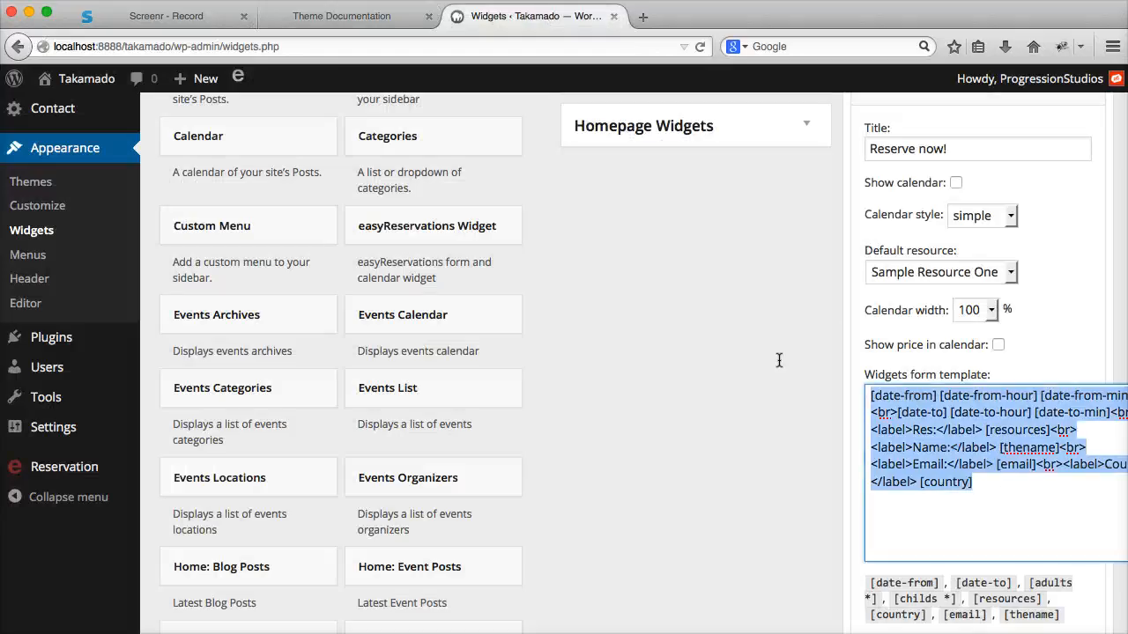
{"action": "key", "text": "ctrl+v"}
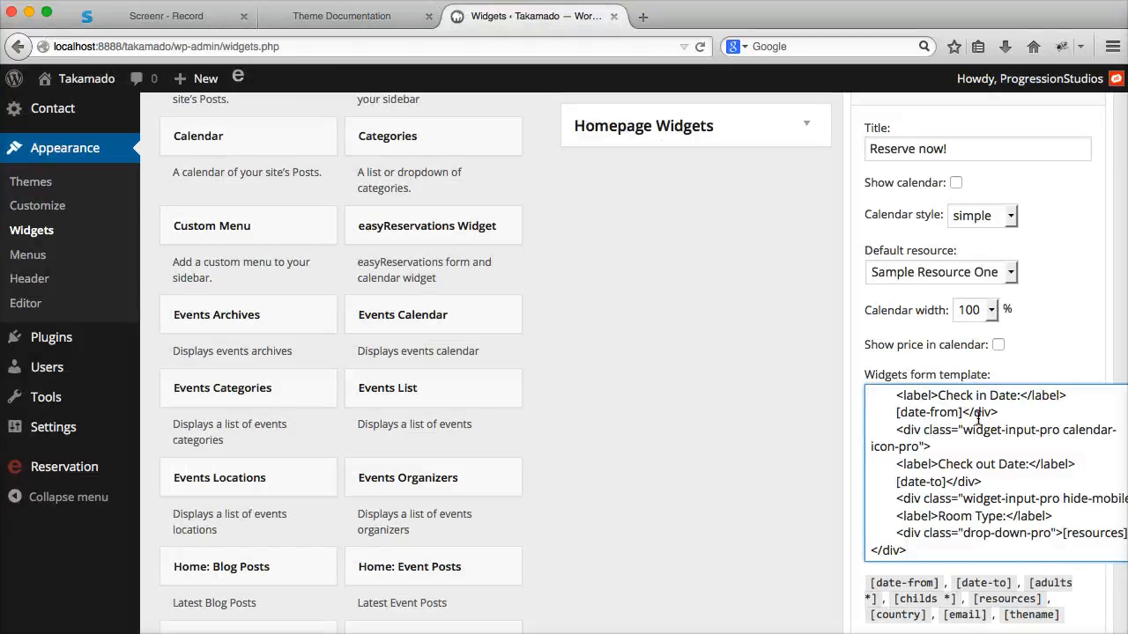
{"action": "scroll", "coordinate": [982, 416], "scroll_direction": "down", "scroll_amount": 5}
{"action": "left_click", "coordinate": [1063, 521]}
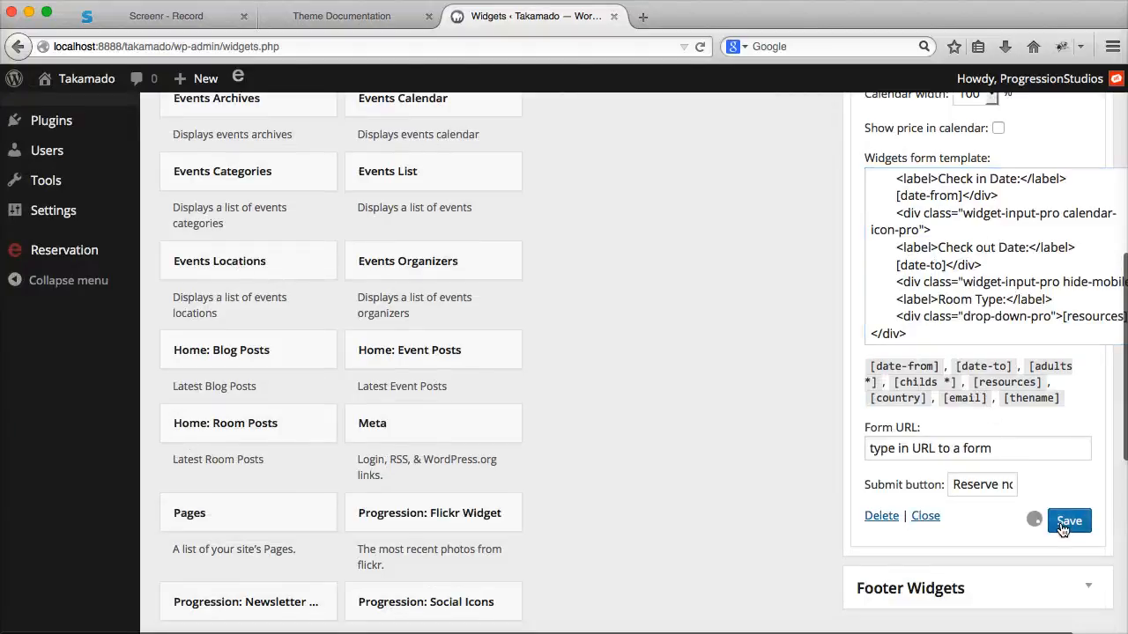
Step: Point out the widget's Form URL field, then open the homepage in a new tab to check the slider's reservation form
{"action": "left_click_drag", "start_coordinate": [1032, 449], "coordinate": [866, 449]}
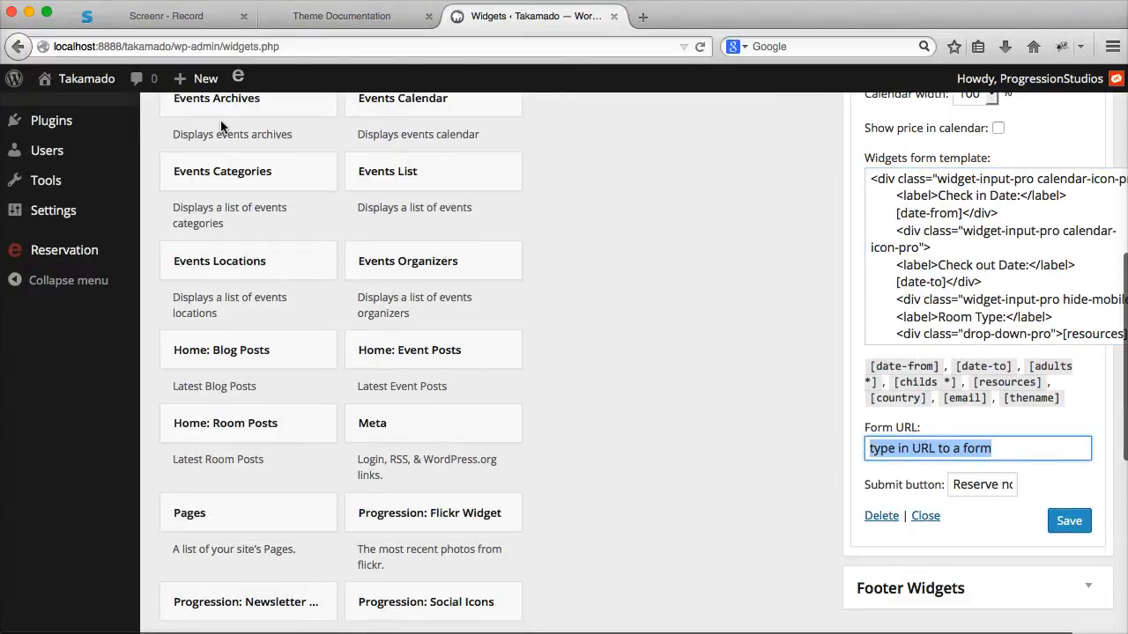
{"action": "right_click", "coordinate": [86, 78]}
{"action": "left_click", "coordinate": [123, 86]}
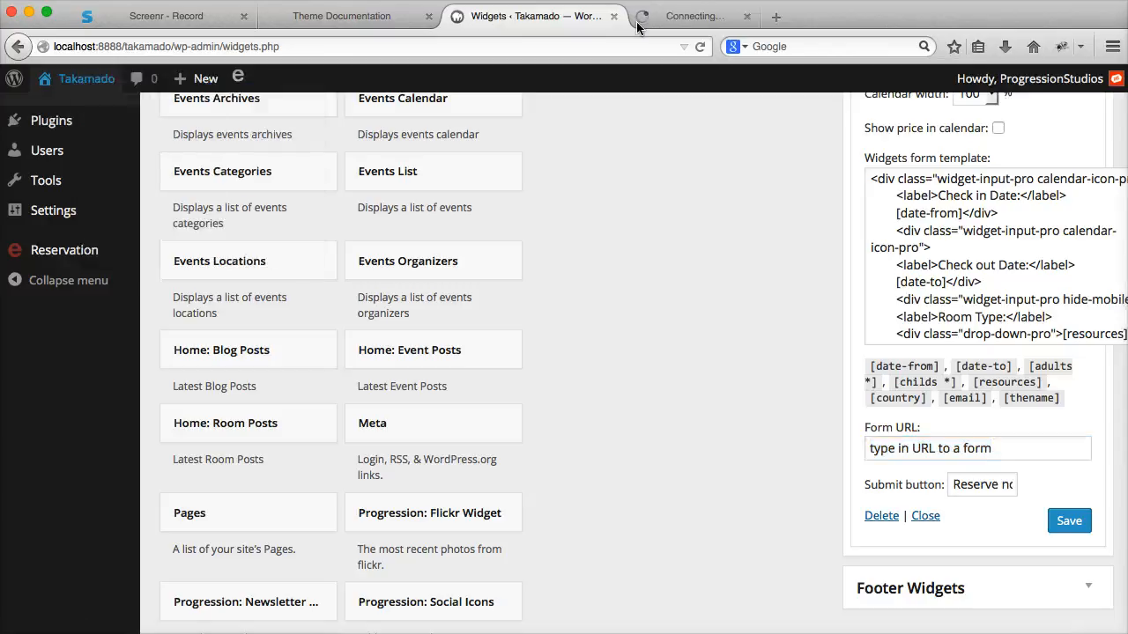
{"action": "left_click", "coordinate": [692, 18]}
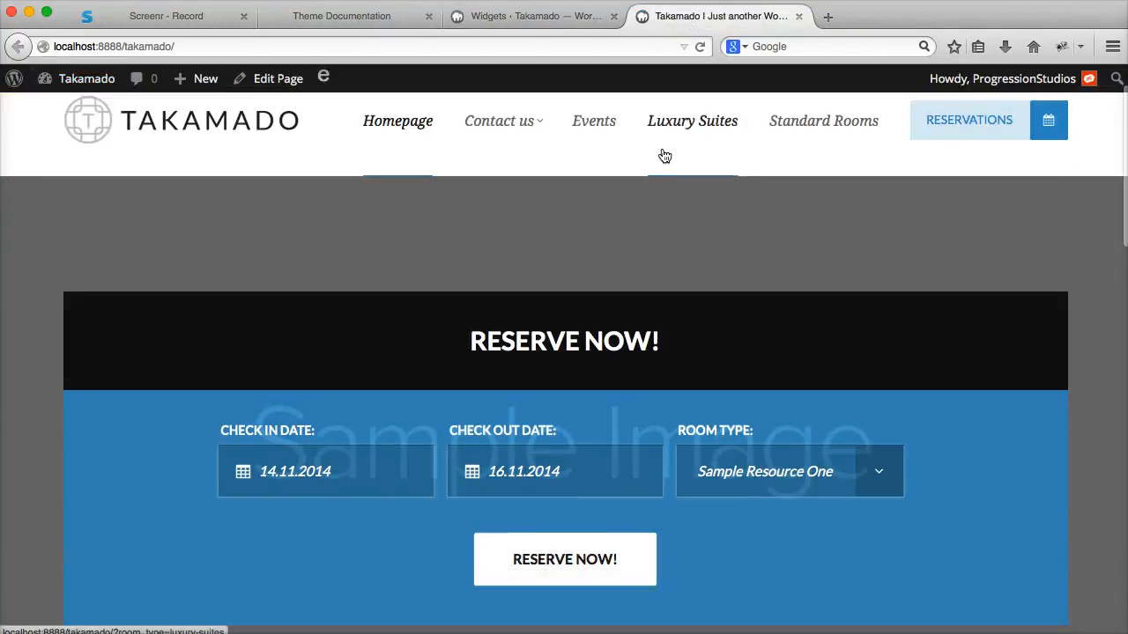
{"action": "scroll", "coordinate": [664, 156], "scroll_direction": "down", "scroll_amount": 2}
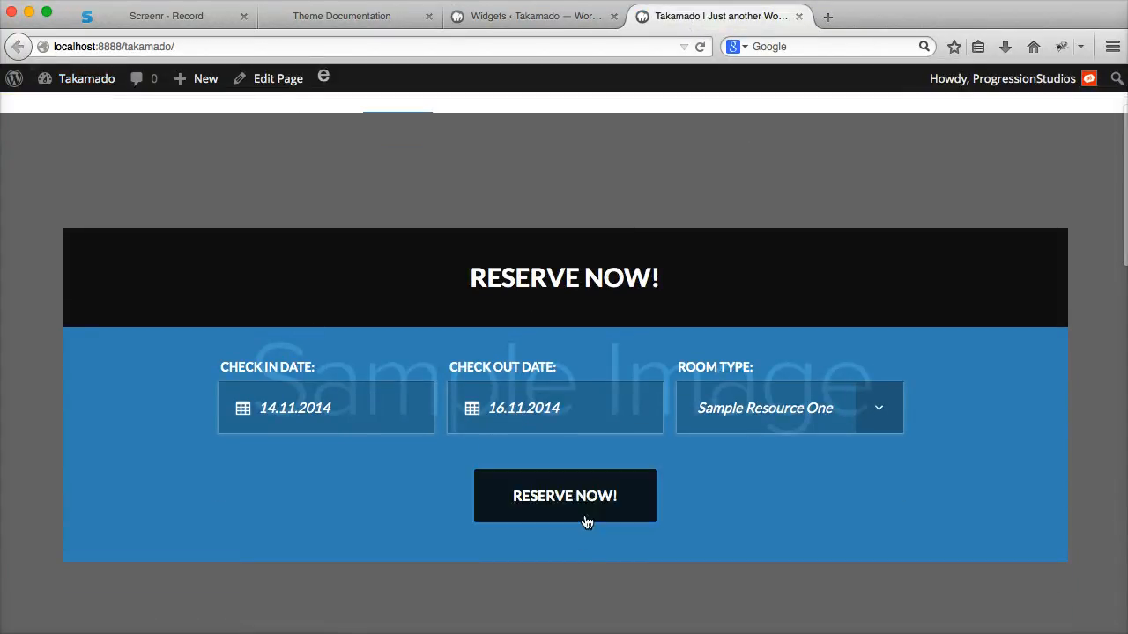
Step: Examine the homepage slider's reservation form, including its Reserve Now! title and the Room Type choices
{"action": "scroll", "coordinate": [572, 280], "scroll_direction": "down", "scroll_amount": 1}
{"action": "left_click_drag", "start_coordinate": [487, 273], "coordinate": [740, 272]}
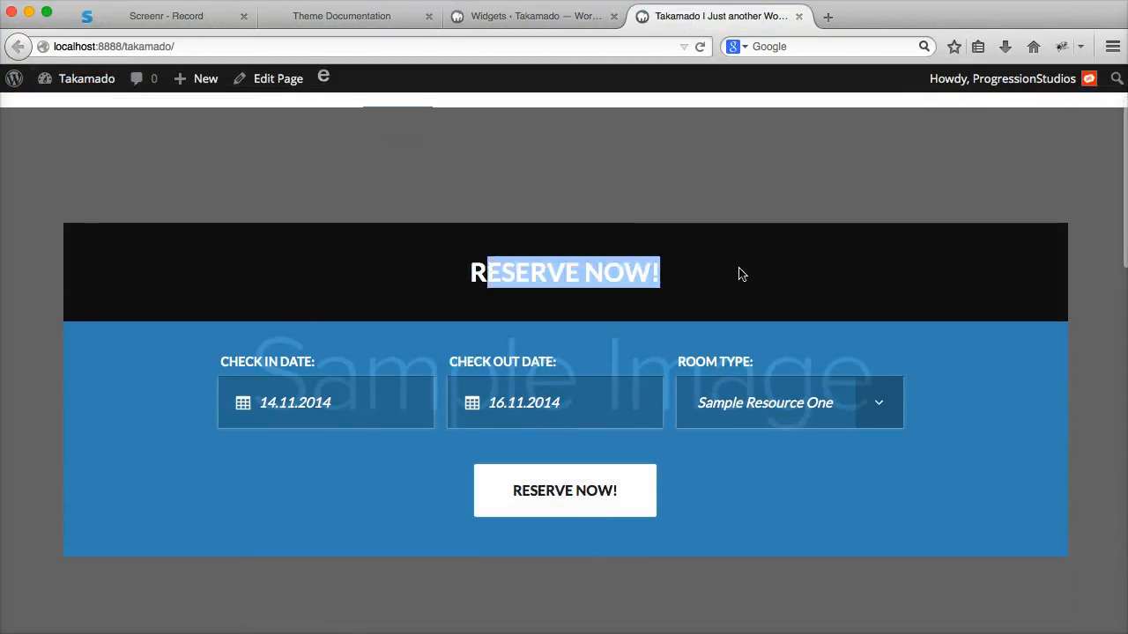
{"action": "left_click", "coordinate": [696, 289]}
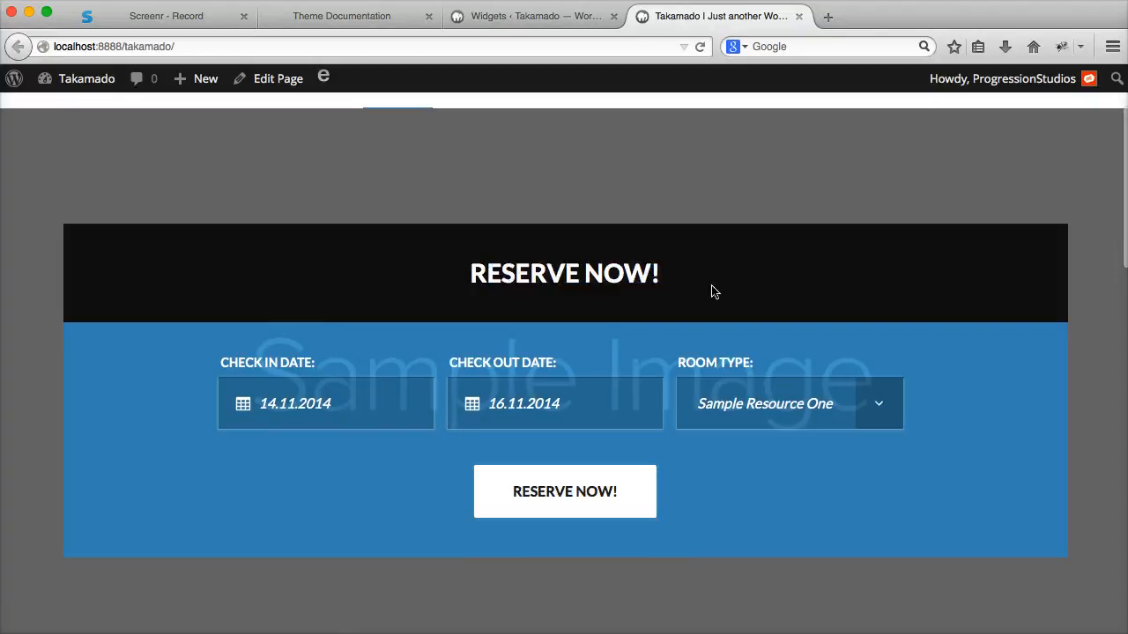
{"action": "left_click", "coordinate": [766, 404]}
{"action": "left_click", "coordinate": [756, 395]}
Step: Find the Creating the Reservation Page instructions in the Booking Forms section of the Theme Documentation
{"action": "left_click", "coordinate": [533, 16]}
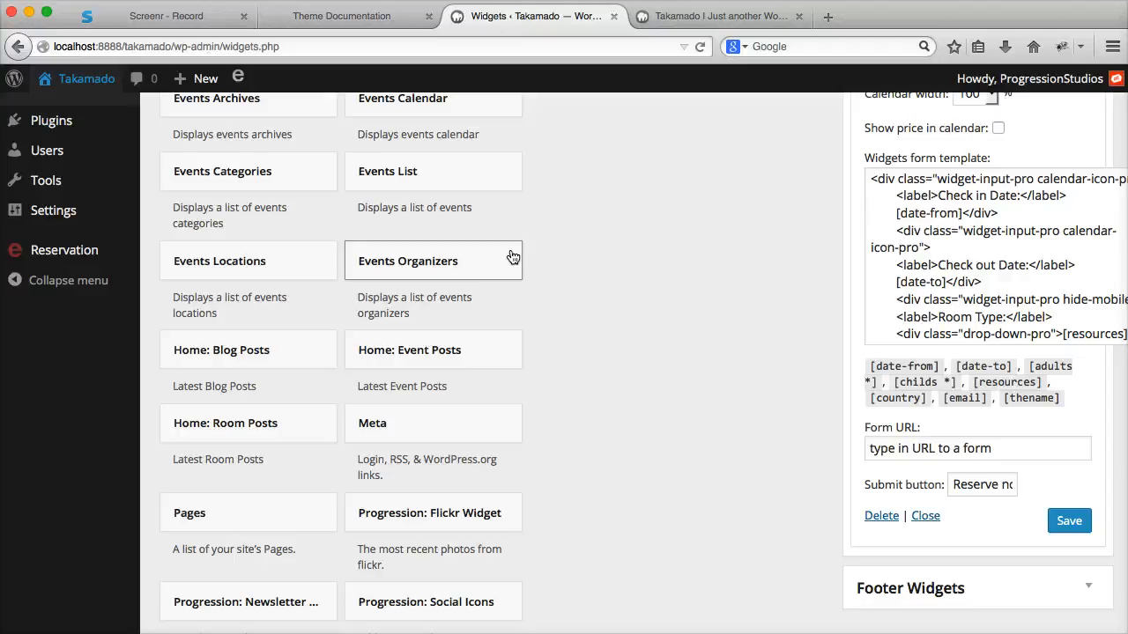
{"action": "left_click", "coordinate": [335, 16]}
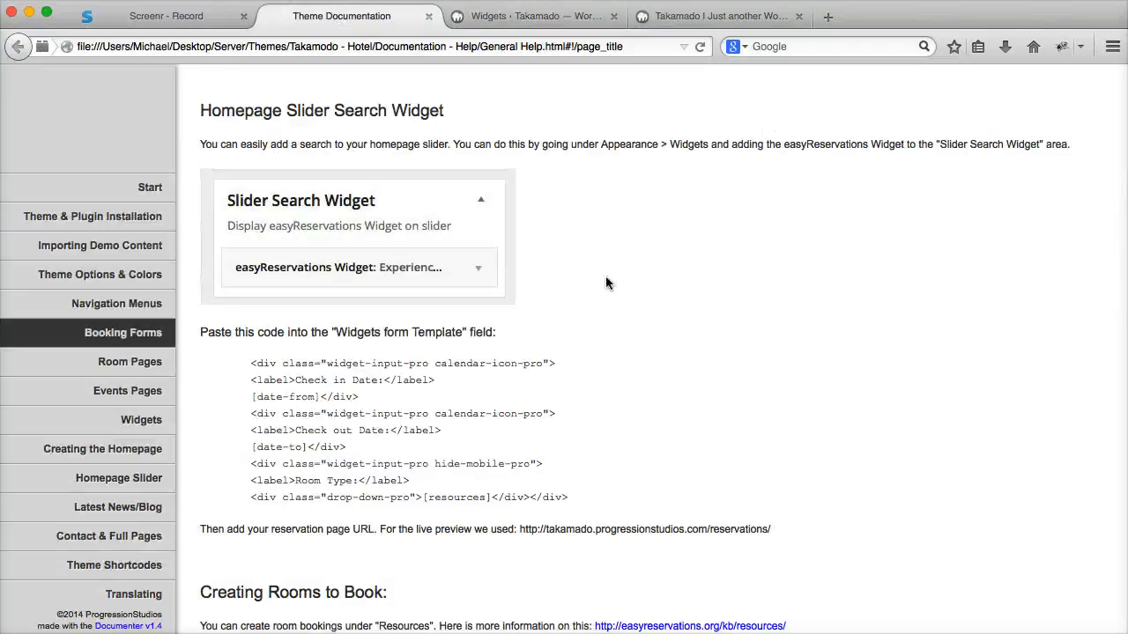
{"action": "scroll", "coordinate": [605, 283], "scroll_direction": "up", "scroll_amount": 10}
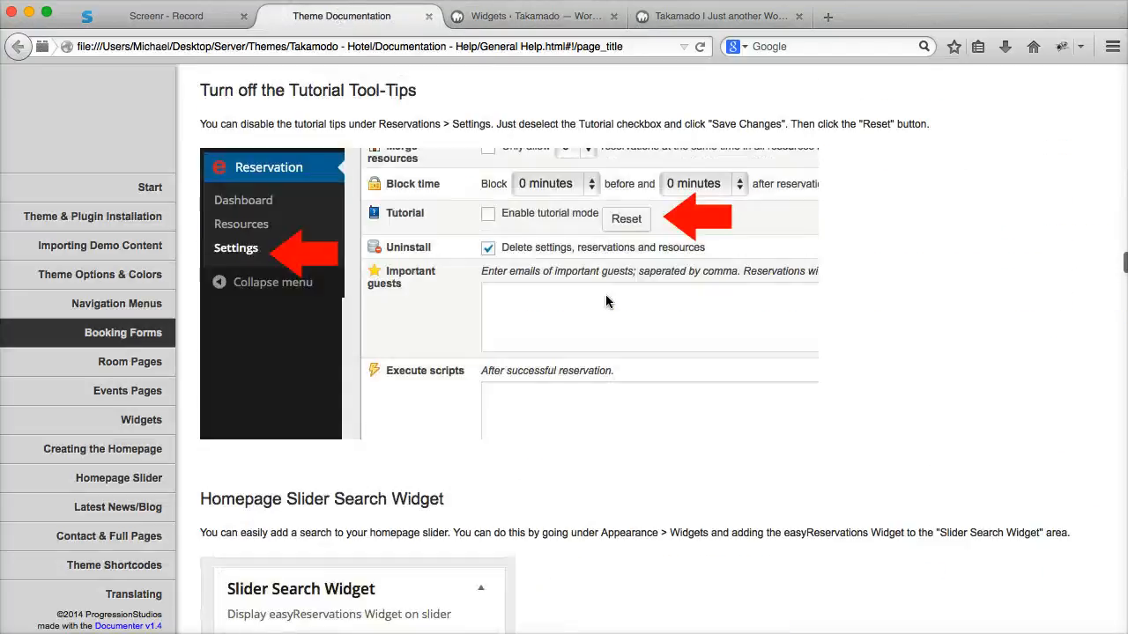
{"action": "scroll", "coordinate": [605, 301], "scroll_direction": "down", "scroll_amount": 15}
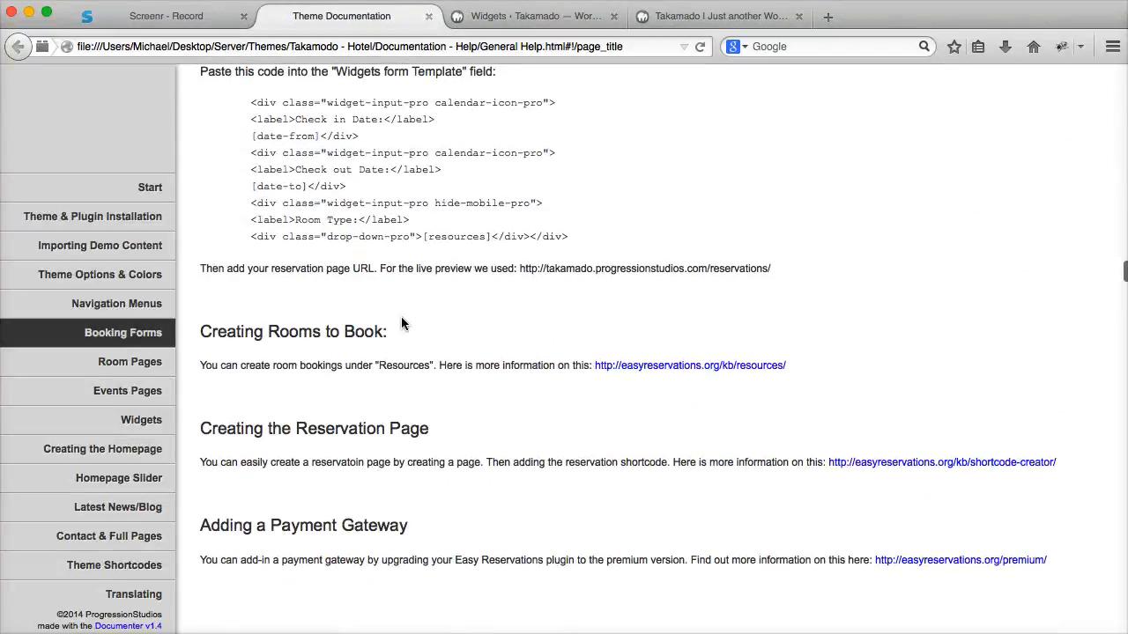
{"action": "scroll", "coordinate": [401, 322], "scroll_direction": "down", "scroll_amount": 4}
{"action": "triple_click", "coordinate": [258, 276]}
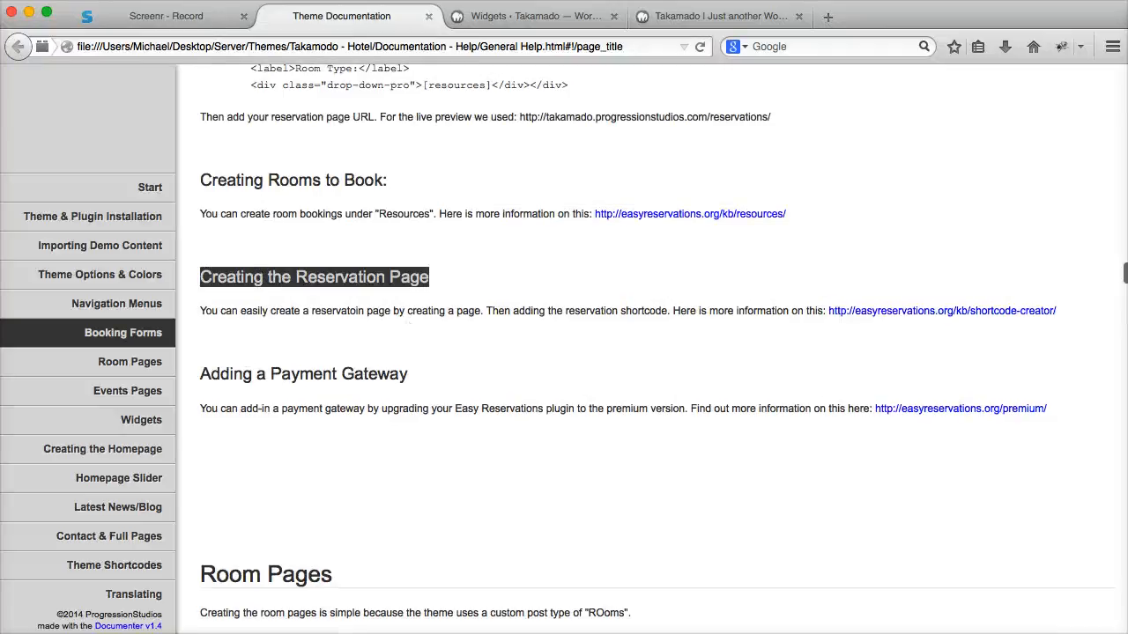
Step: Create a new WordPress page titled "Reservation Page Example"
{"action": "left_click", "coordinate": [674, 15]}
{"action": "scroll", "coordinate": [350, 123], "scroll_direction": "up", "scroll_amount": 3}
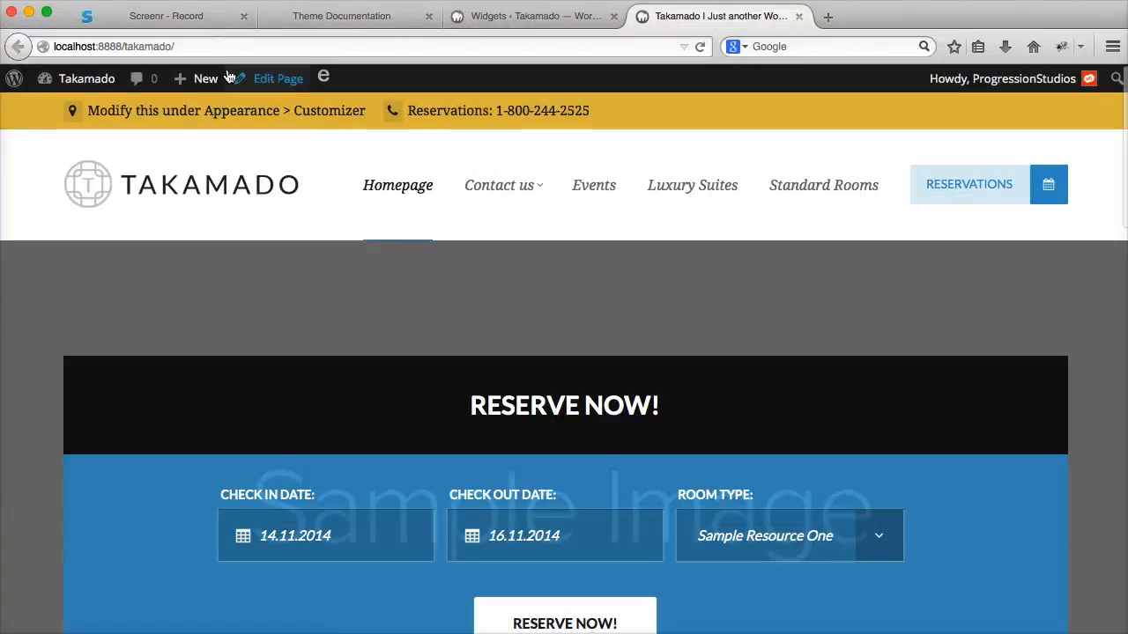
{"action": "mouse_move", "coordinate": [205, 78]}
{"action": "left_click", "coordinate": [189, 155]}
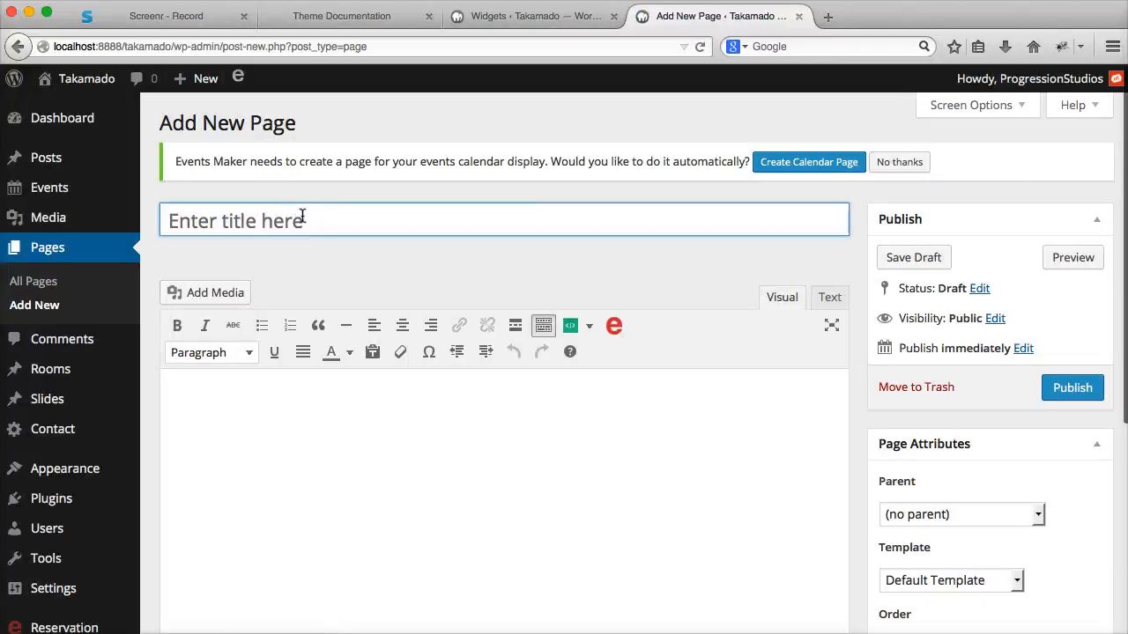
{"action": "left_click", "coordinate": [303, 217]}
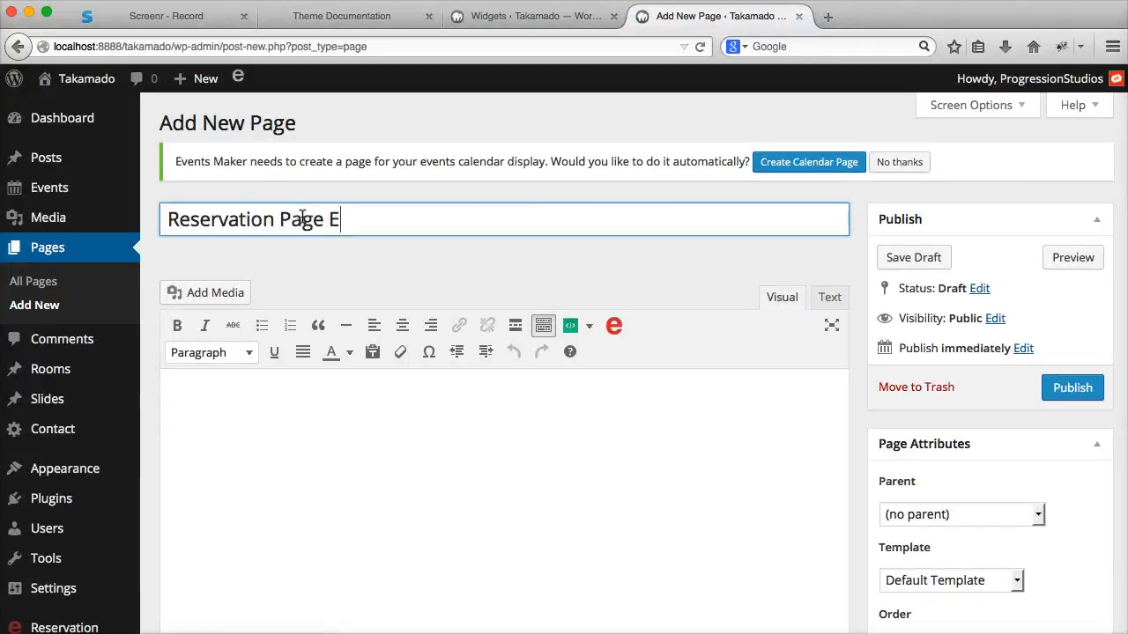
{"action": "left_click", "coordinate": [489, 434]}
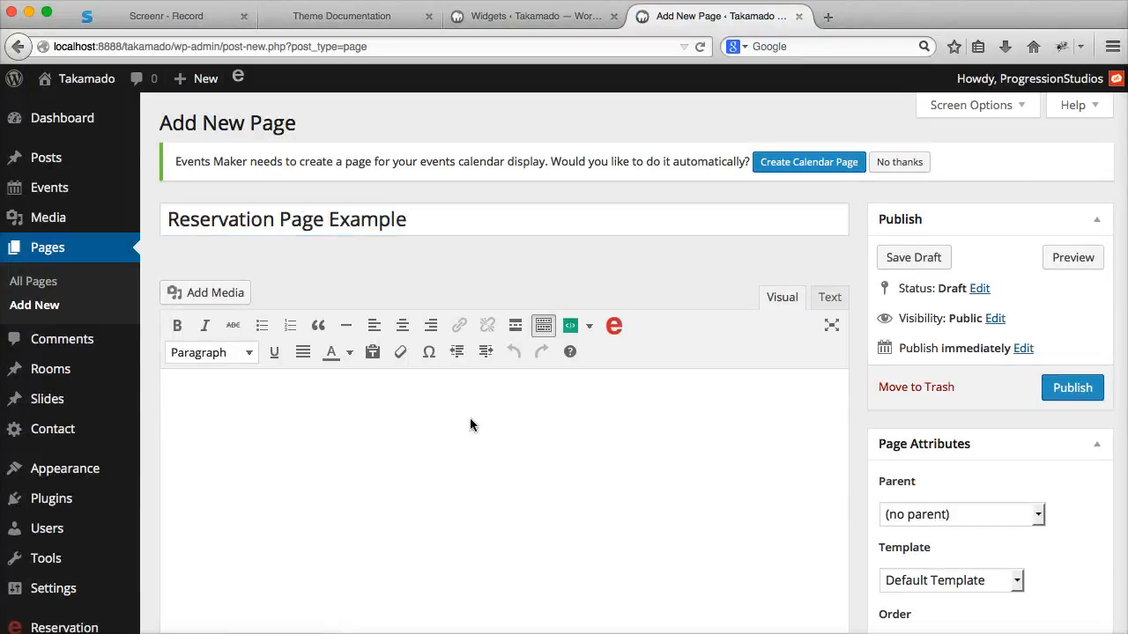
Step: Insert an easyReservations shortcode of type Form with its default options into the page content and publish the page
{"action": "scroll", "coordinate": [470, 422], "scroll_direction": "down", "scroll_amount": 2}
{"action": "left_click", "coordinate": [614, 222]}
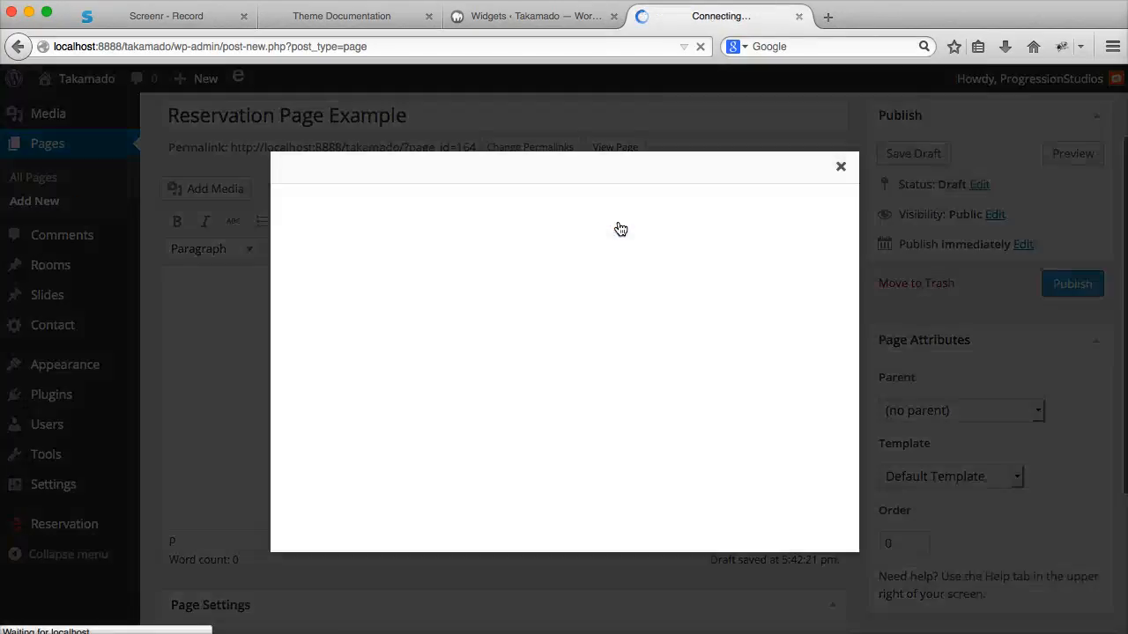
{"action": "left_click", "coordinate": [529, 204]}
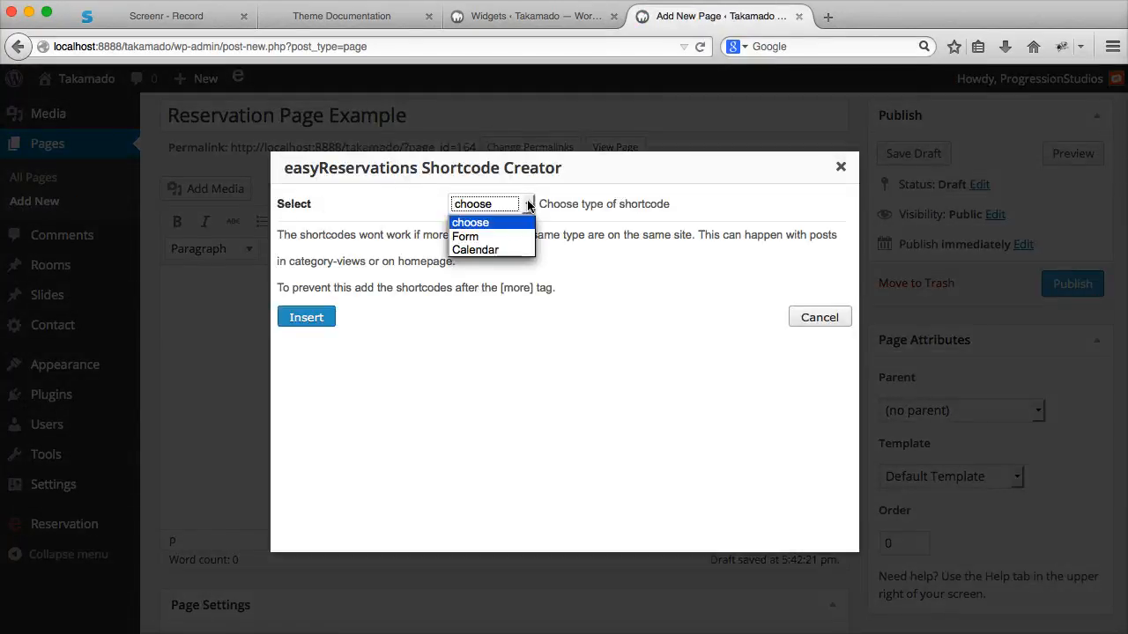
{"action": "left_click", "coordinate": [496, 237]}
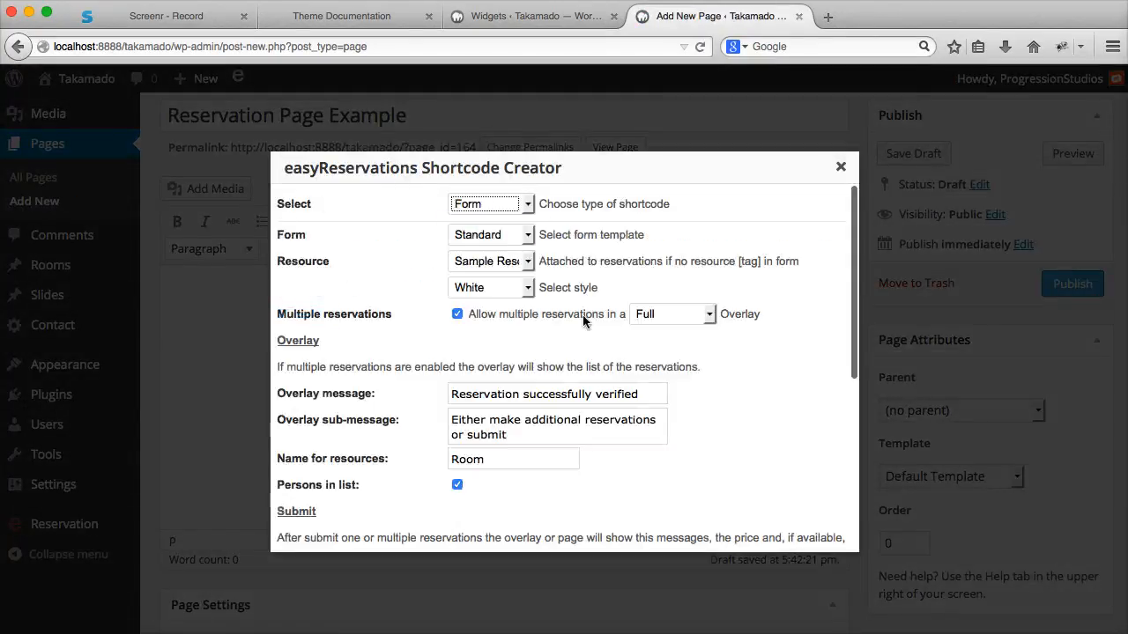
{"action": "scroll", "coordinate": [566, 346], "scroll_direction": "down", "scroll_amount": 5}
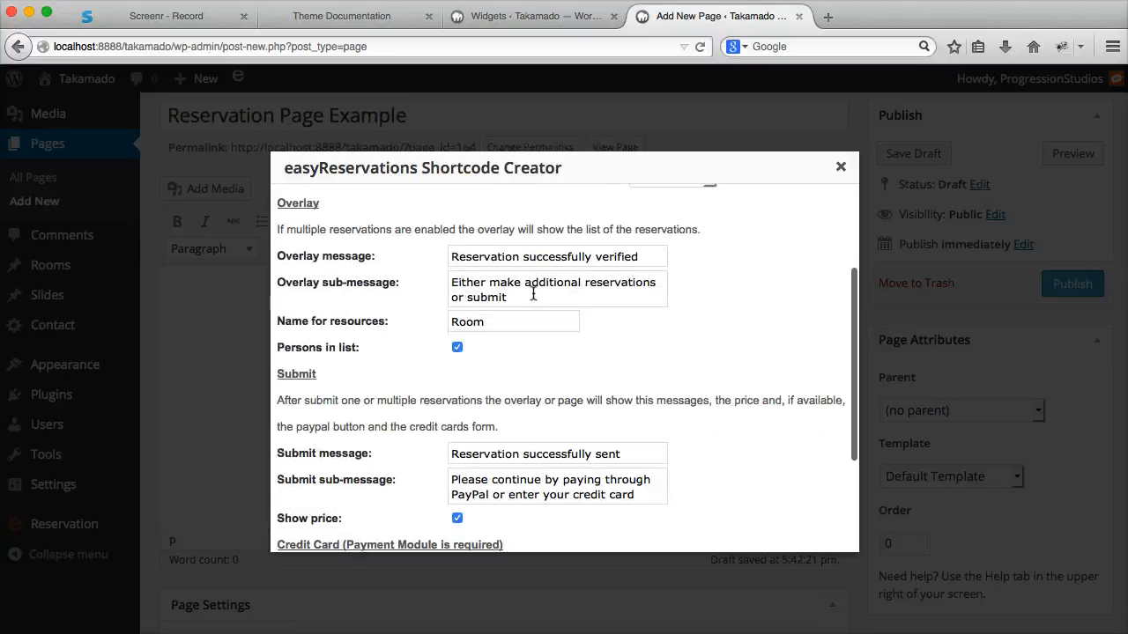
{"action": "scroll", "coordinate": [520, 396], "scroll_direction": "up", "scroll_amount": 5}
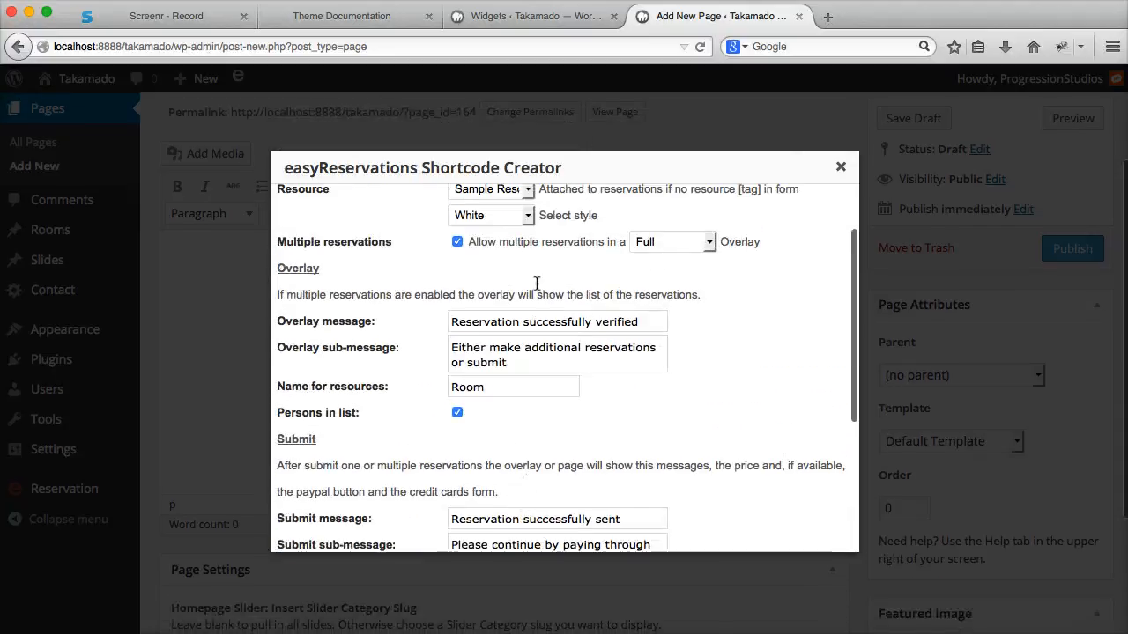
{"action": "scroll", "coordinate": [511, 370], "scroll_direction": "up", "scroll_amount": 1}
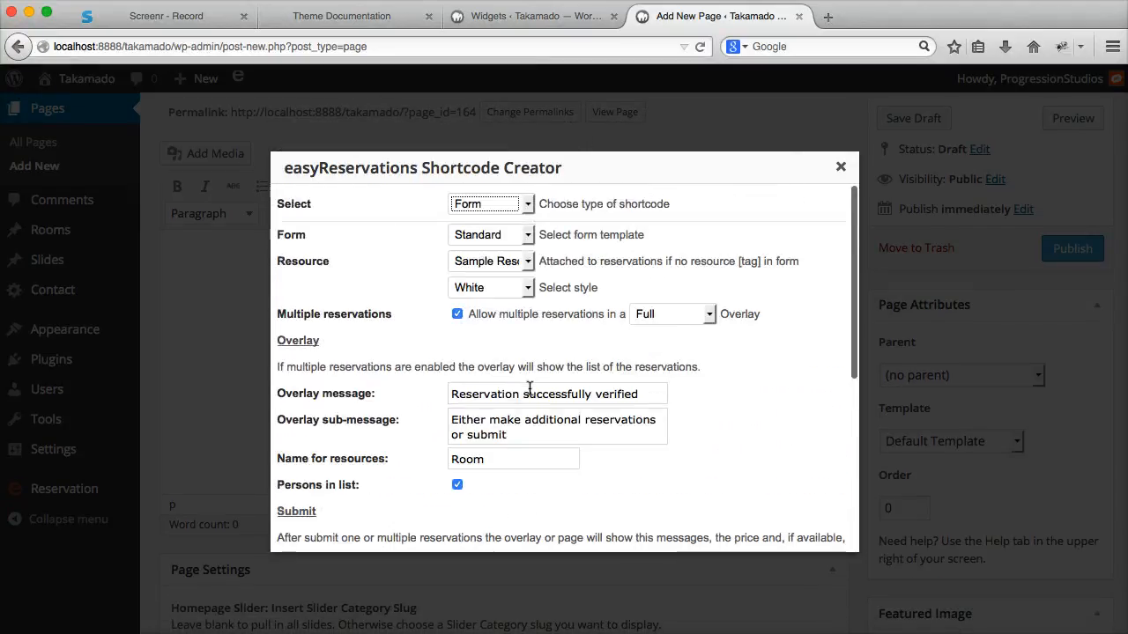
{"action": "scroll", "coordinate": [530, 388], "scroll_direction": "down", "scroll_amount": 5}
{"action": "left_click", "coordinate": [304, 542]}
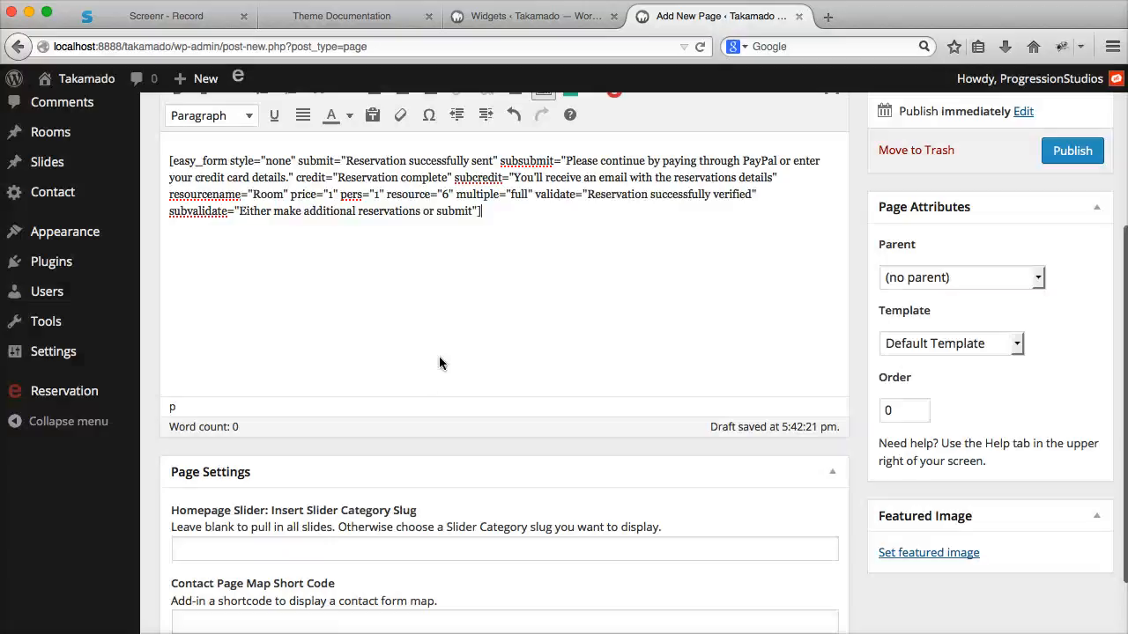
{"action": "scroll", "coordinate": [439, 361], "scroll_direction": "up", "scroll_amount": 5}
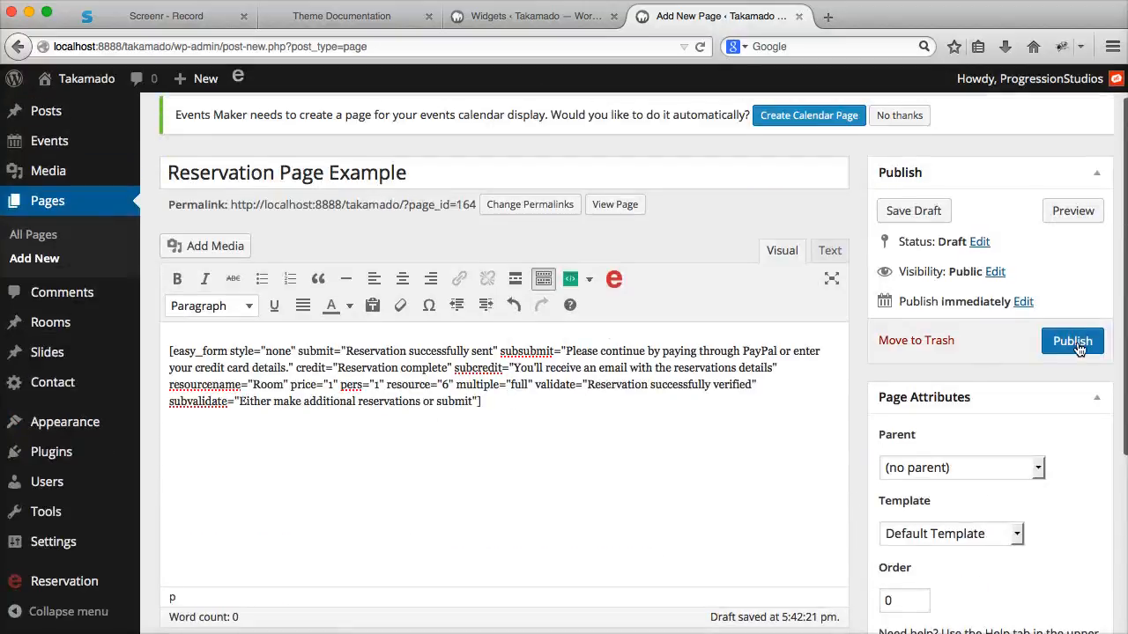
{"action": "left_click", "coordinate": [1076, 345]}
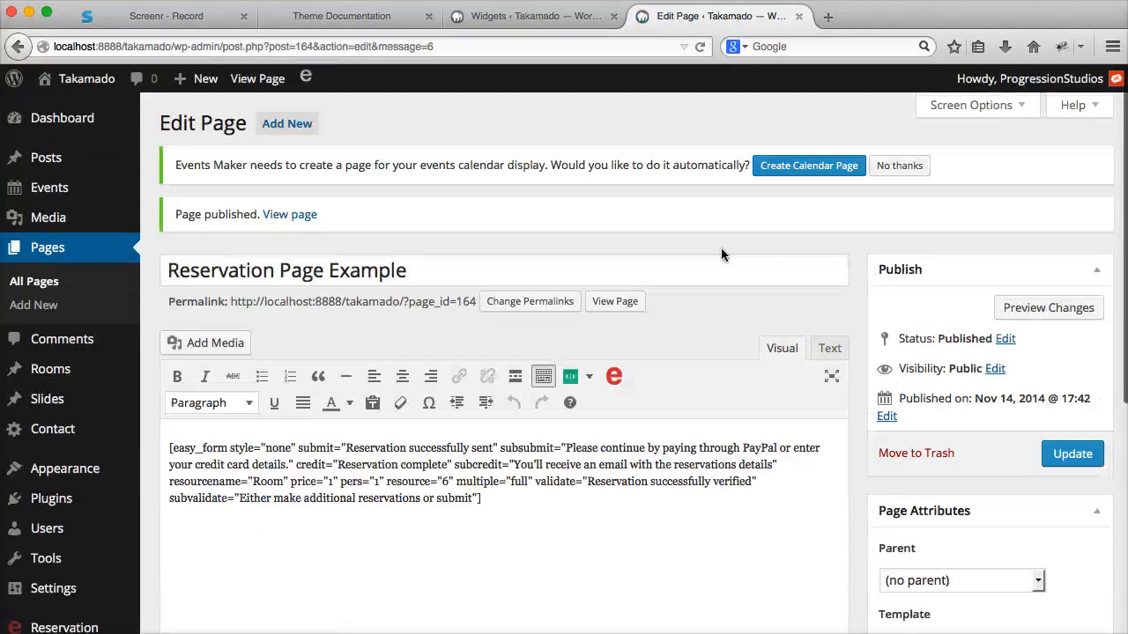
Step: Open the published Reservation Page Example in a new tab and review its reservation form
{"action": "right_click", "coordinate": [619, 297]}
{"action": "right_click", "coordinate": [623, 305]}
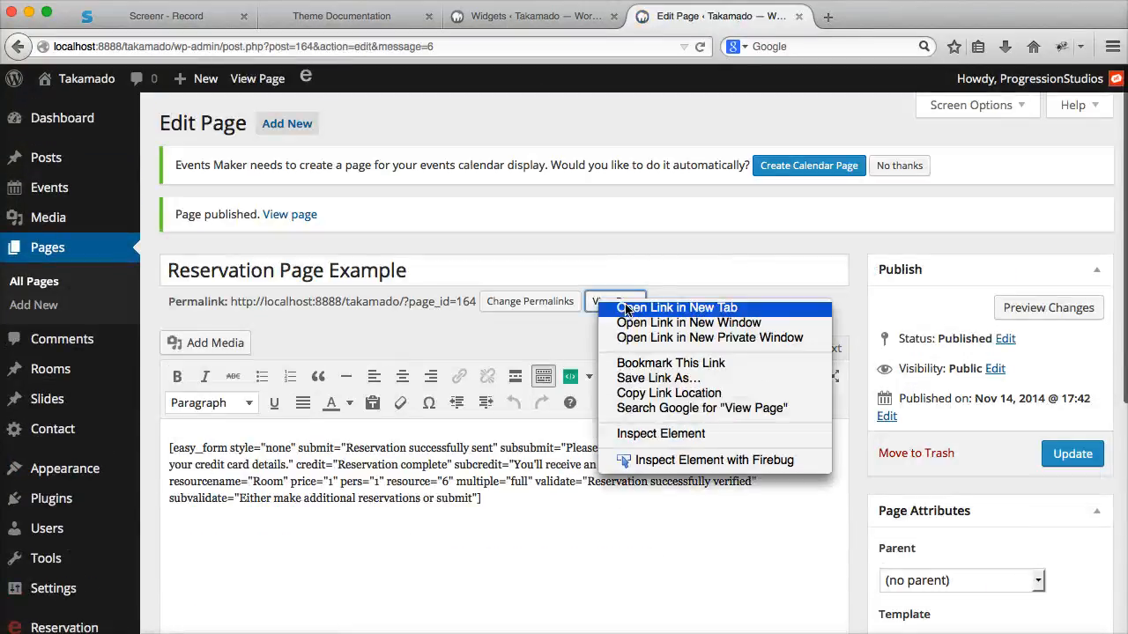
{"action": "left_click", "coordinate": [628, 310]}
{"action": "left_click", "coordinate": [870, 18]}
{"action": "scroll", "coordinate": [649, 220], "scroll_direction": "down", "scroll_amount": 6}
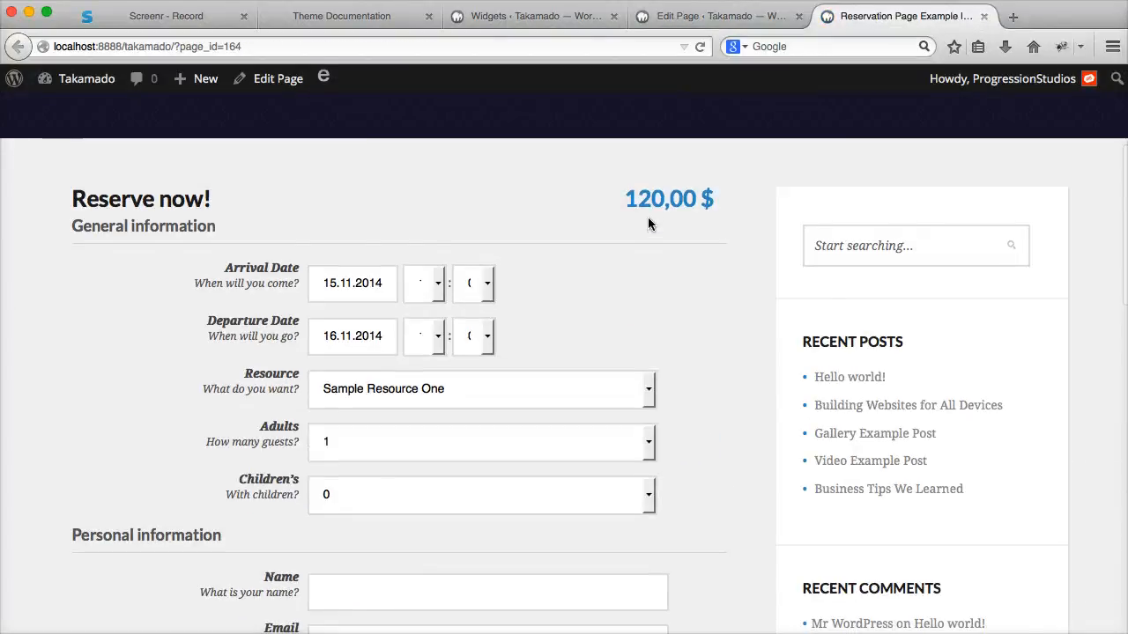
{"action": "scroll", "coordinate": [649, 220], "scroll_direction": "down", "scroll_amount": 5}
{"action": "scroll", "coordinate": [649, 214], "scroll_direction": "up", "scroll_amount": 10}
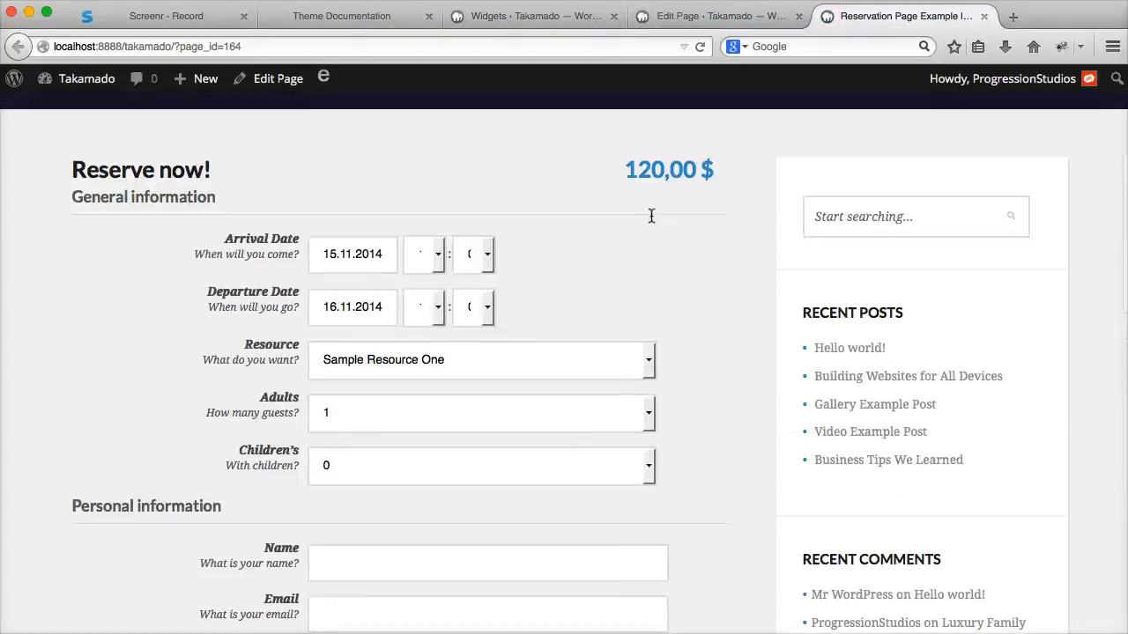
{"action": "scroll", "coordinate": [651, 216], "scroll_direction": "up", "scroll_amount": 2}
{"action": "scroll", "coordinate": [644, 249], "scroll_direction": "down", "scroll_amount": 5}
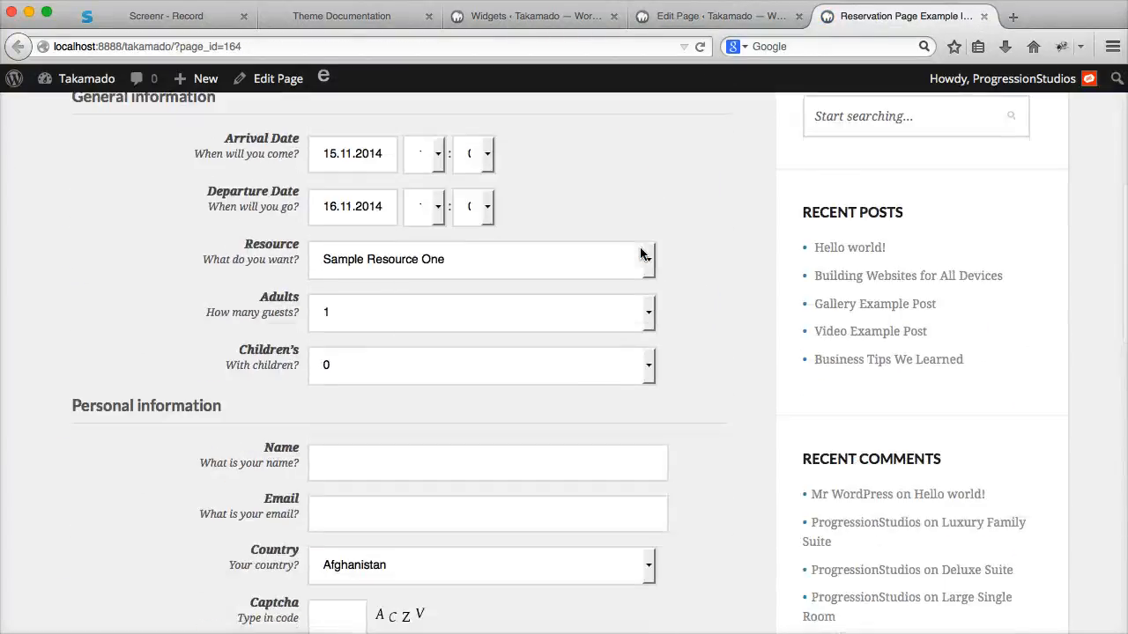
Step: Change the reservation page's template to Full Width and update the page
{"action": "left_click", "coordinate": [749, 16]}
{"action": "scroll", "coordinate": [886, 468], "scroll_direction": "down", "scroll_amount": 5}
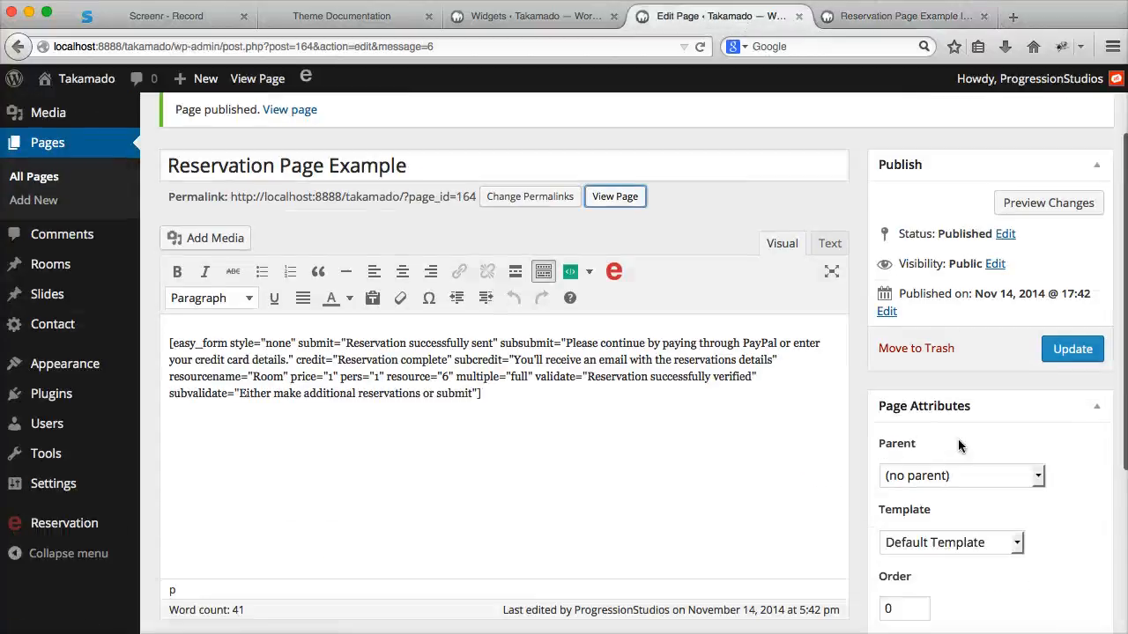
{"action": "left_click", "coordinate": [950, 469]}
{"action": "left_click", "coordinate": [934, 509]}
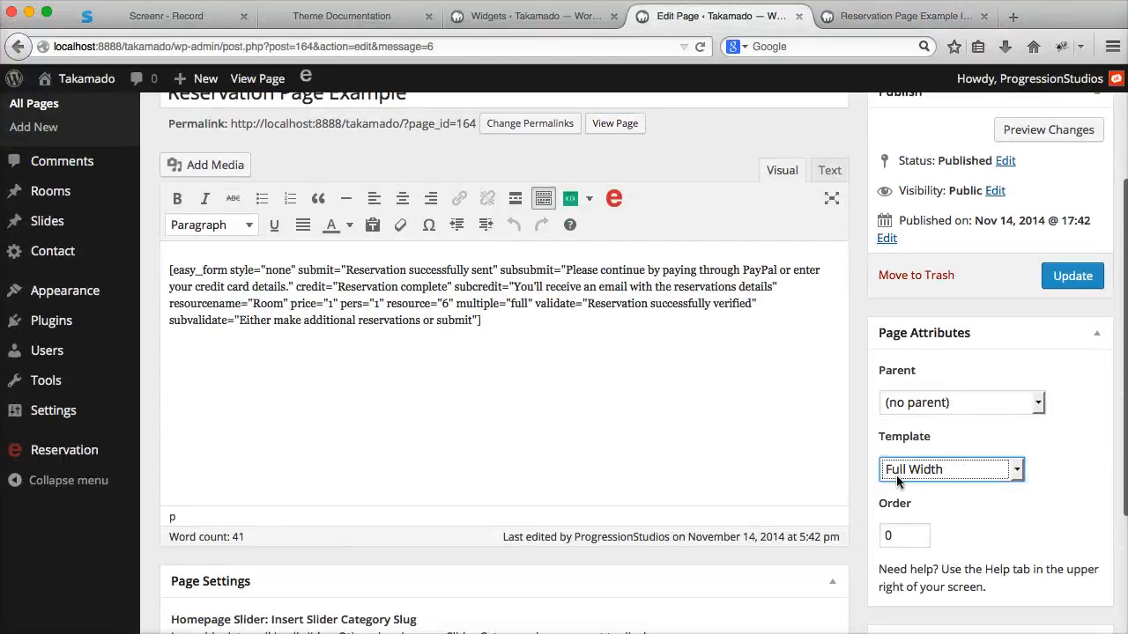
{"action": "left_click", "coordinate": [1072, 275]}
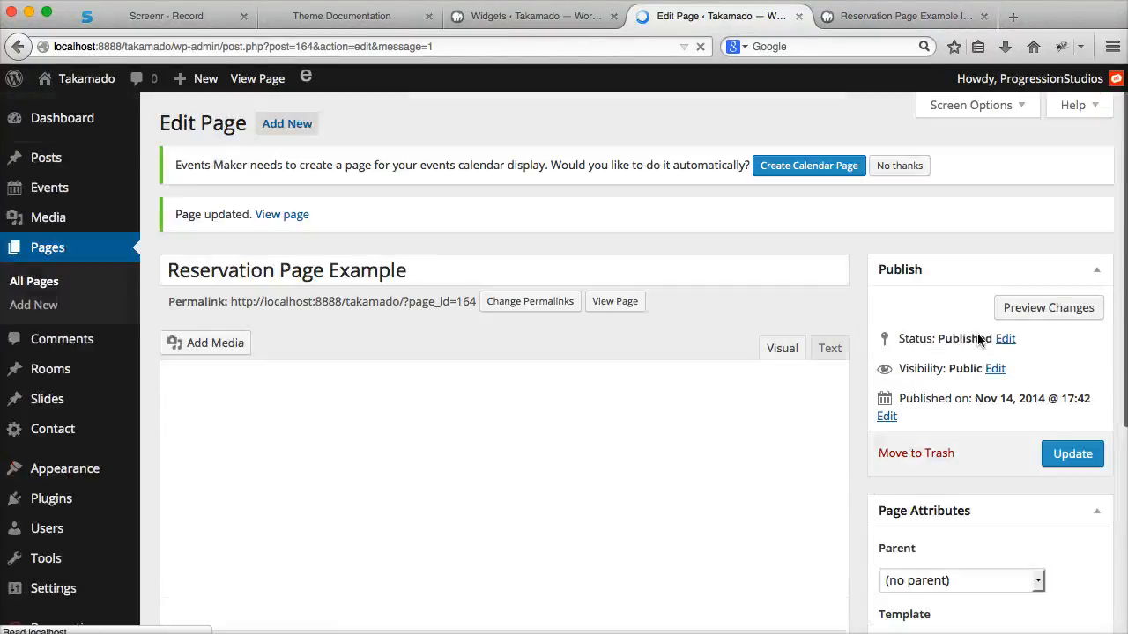
Step: Reload the live reservation page and check the form's layout with the Full Width template
{"action": "left_click", "coordinate": [881, 18]}
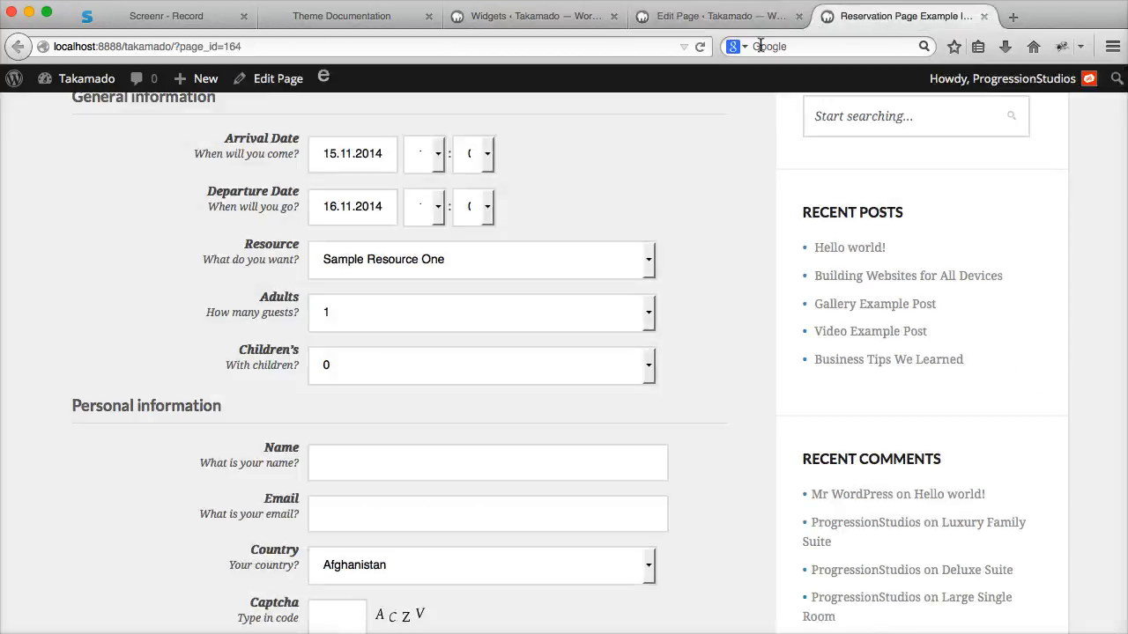
{"action": "left_click", "coordinate": [704, 47]}
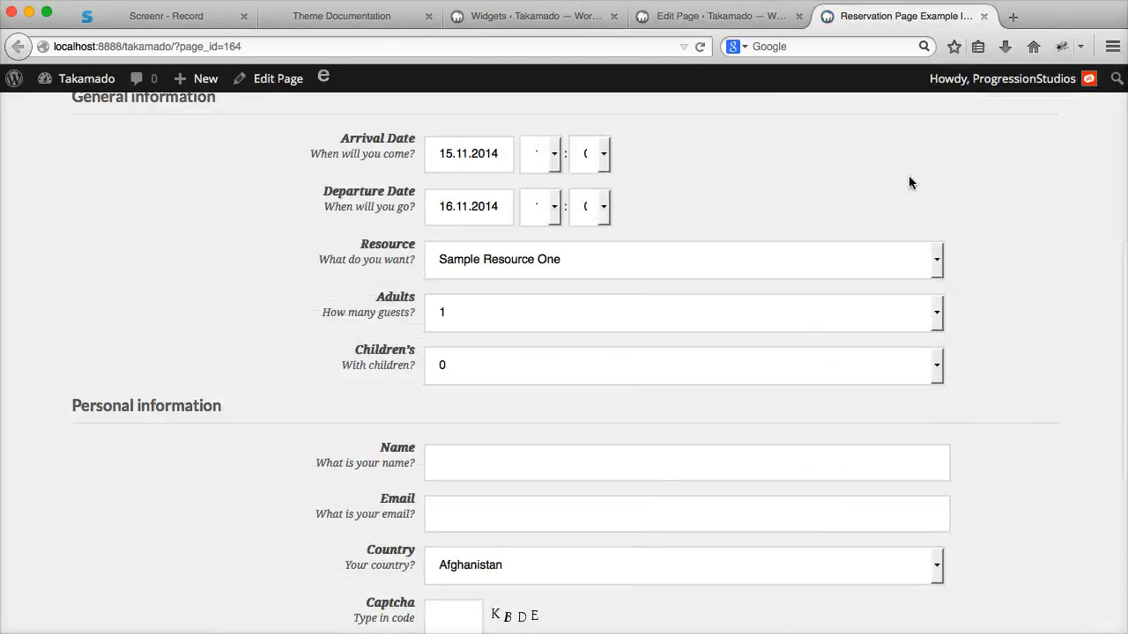
{"action": "scroll", "coordinate": [439, 292], "scroll_direction": "down", "scroll_amount": 3}
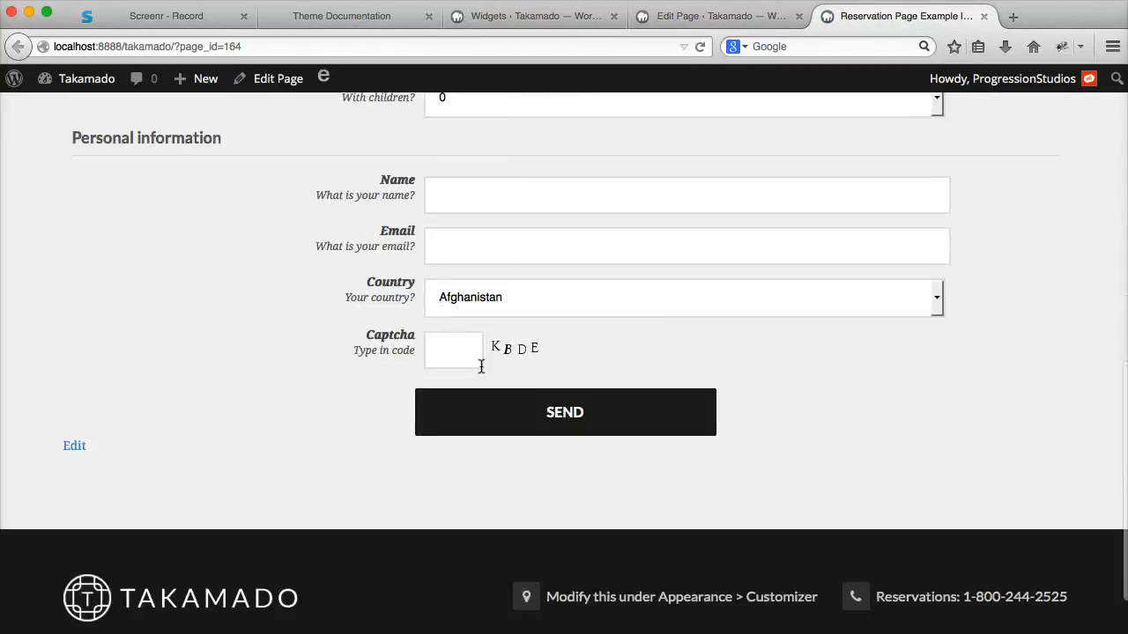
{"action": "scroll", "coordinate": [481, 366], "scroll_direction": "up", "scroll_amount": 4}
{"action": "scroll", "coordinate": [399, 319], "scroll_direction": "up", "scroll_amount": 1}
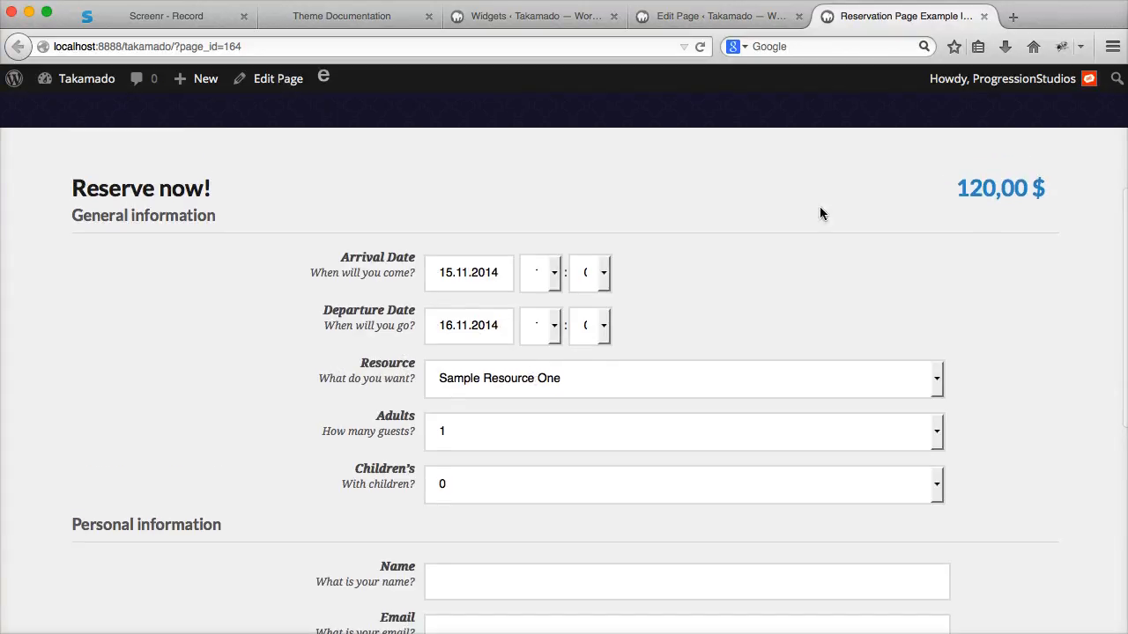
{"action": "scroll", "coordinate": [712, 248], "scroll_direction": "down", "scroll_amount": 1}
{"action": "scroll", "coordinate": [710, 247], "scroll_direction": "up", "scroll_amount": 5}
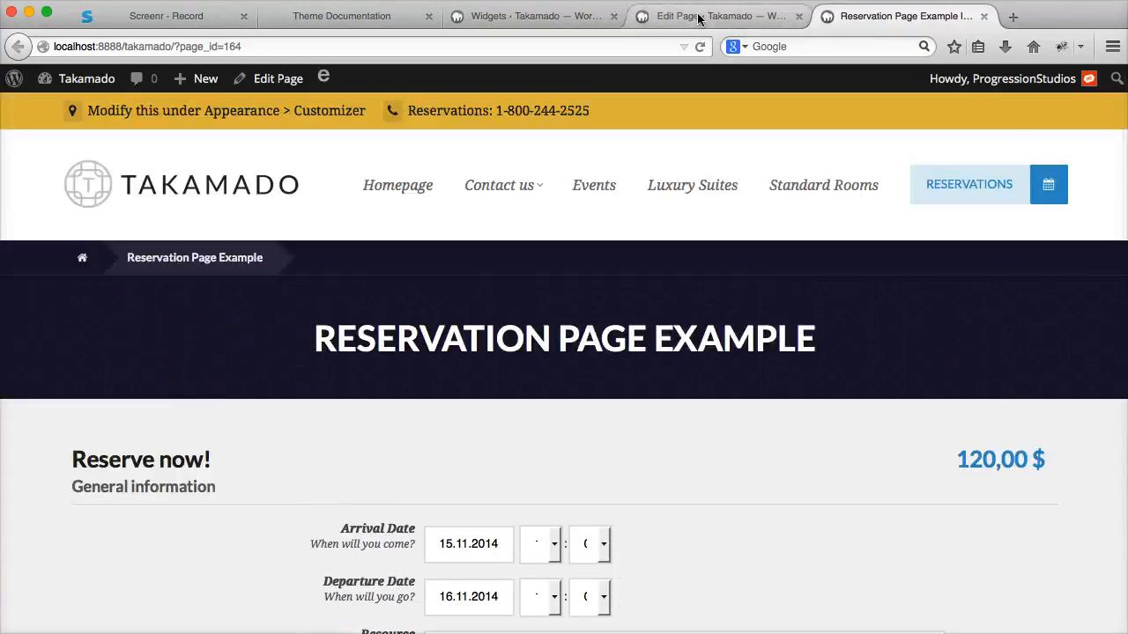
Step: Return to the WordPress admin and open the Standard form template in the Reservation settings
{"action": "left_click", "coordinate": [697, 20]}
{"action": "scroll", "coordinate": [115, 403], "scroll_direction": "down", "scroll_amount": 3}
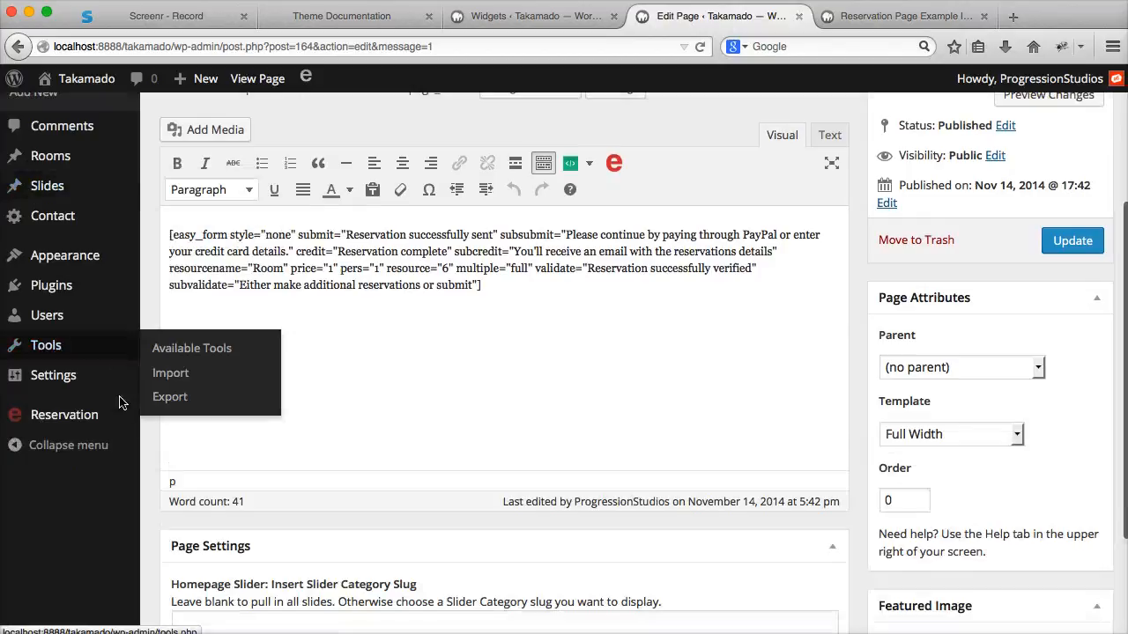
{"action": "mouse_move", "coordinate": [124, 412]}
{"action": "left_click", "coordinate": [172, 465]}
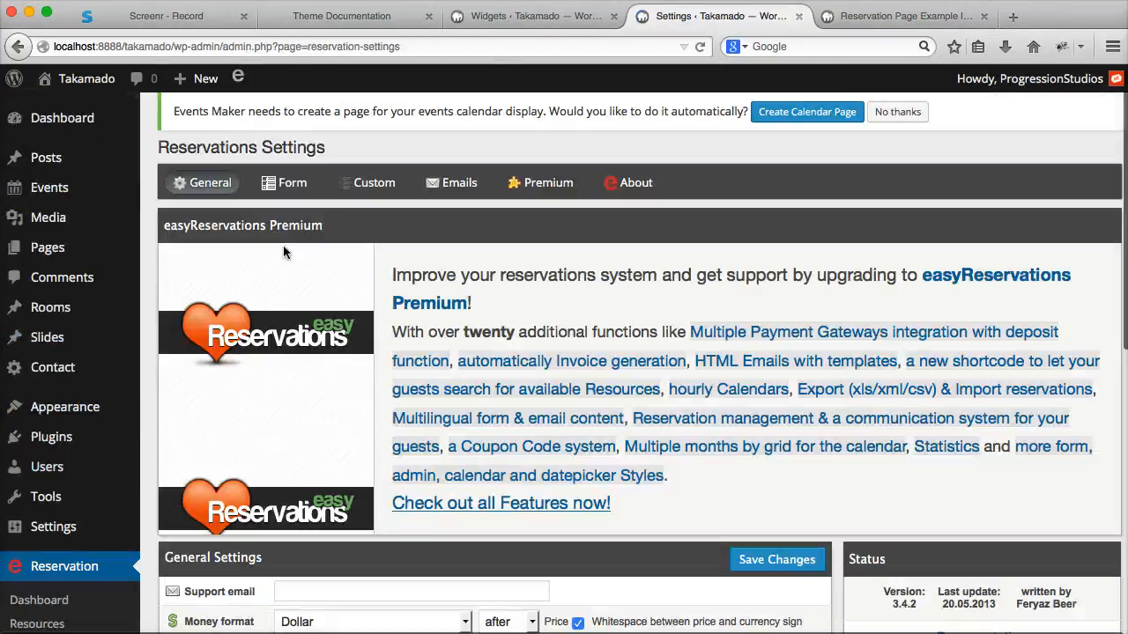
{"action": "left_click", "coordinate": [293, 183]}
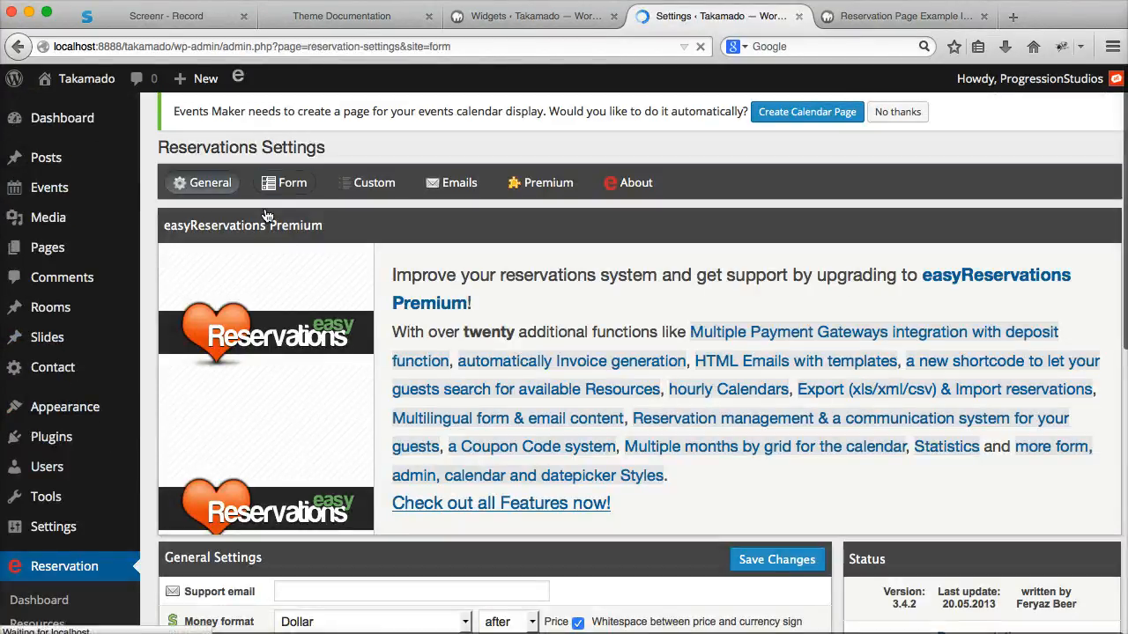
{"action": "scroll", "coordinate": [827, 342], "scroll_direction": "down", "scroll_amount": 3}
{"action": "scroll", "coordinate": [828, 342], "scroll_direction": "down", "scroll_amount": 2}
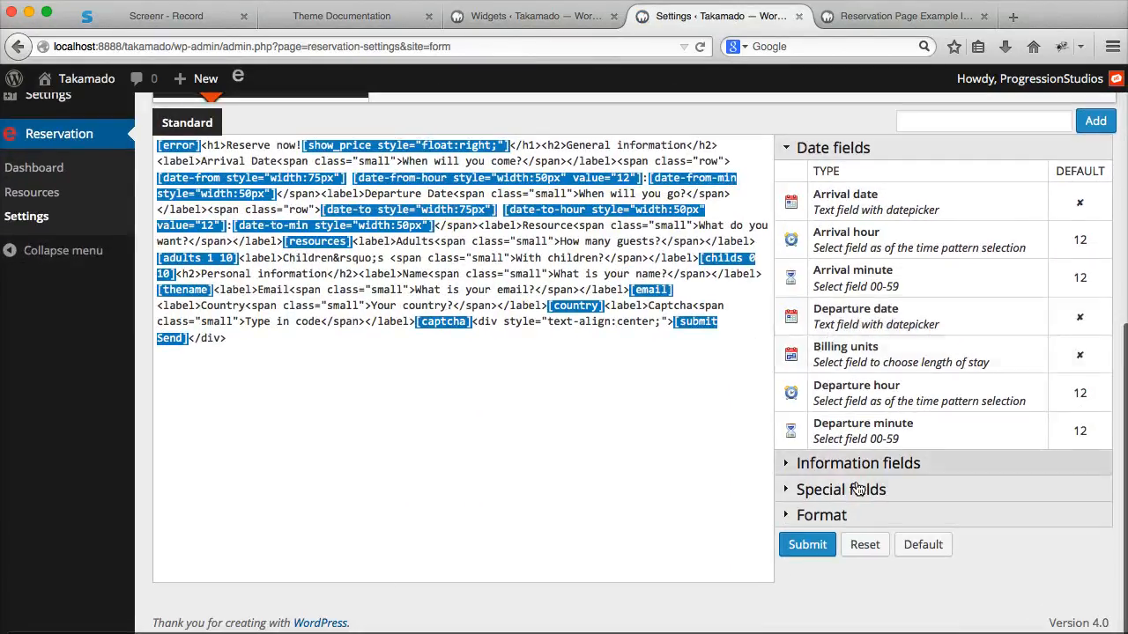
Step: Replace the "Resource" label in the Standard form template with "Rooms" and save the form
{"action": "scroll", "coordinate": [378, 267], "scroll_direction": "up", "scroll_amount": 2}
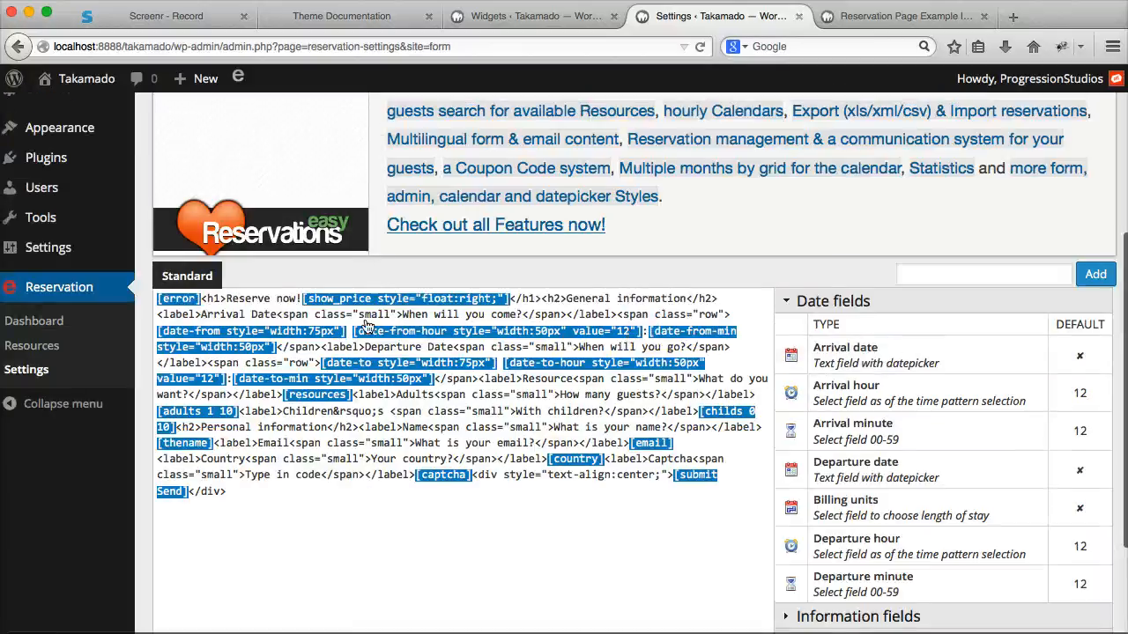
{"action": "scroll", "coordinate": [500, 379], "scroll_direction": "up", "scroll_amount": 1}
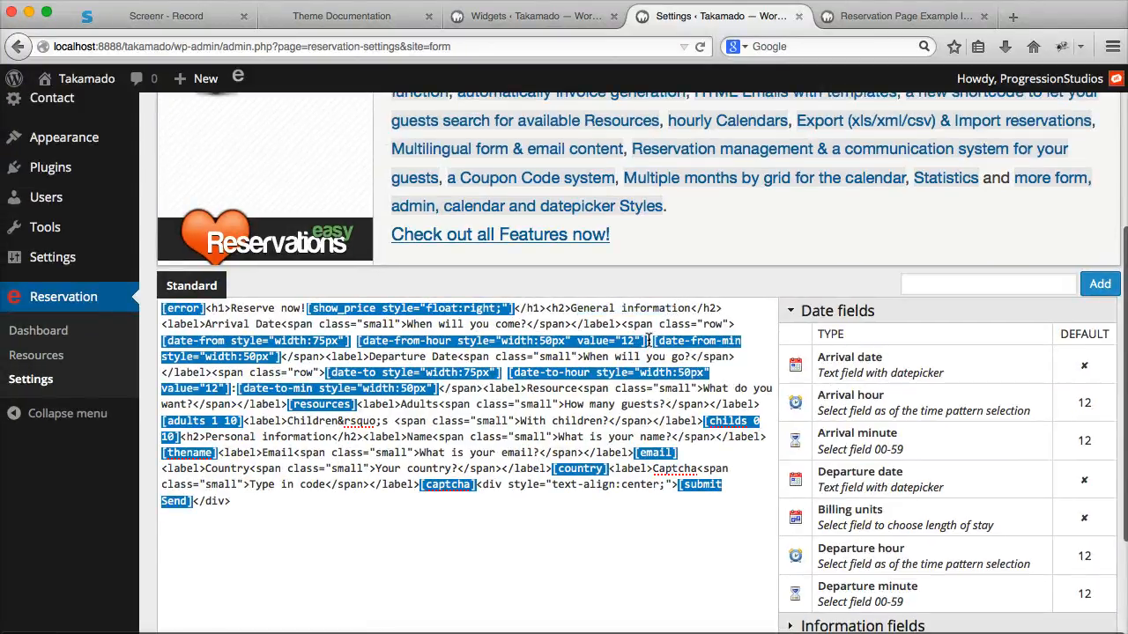
{"action": "scroll", "coordinate": [649, 340], "scroll_direction": "up", "scroll_amount": 1}
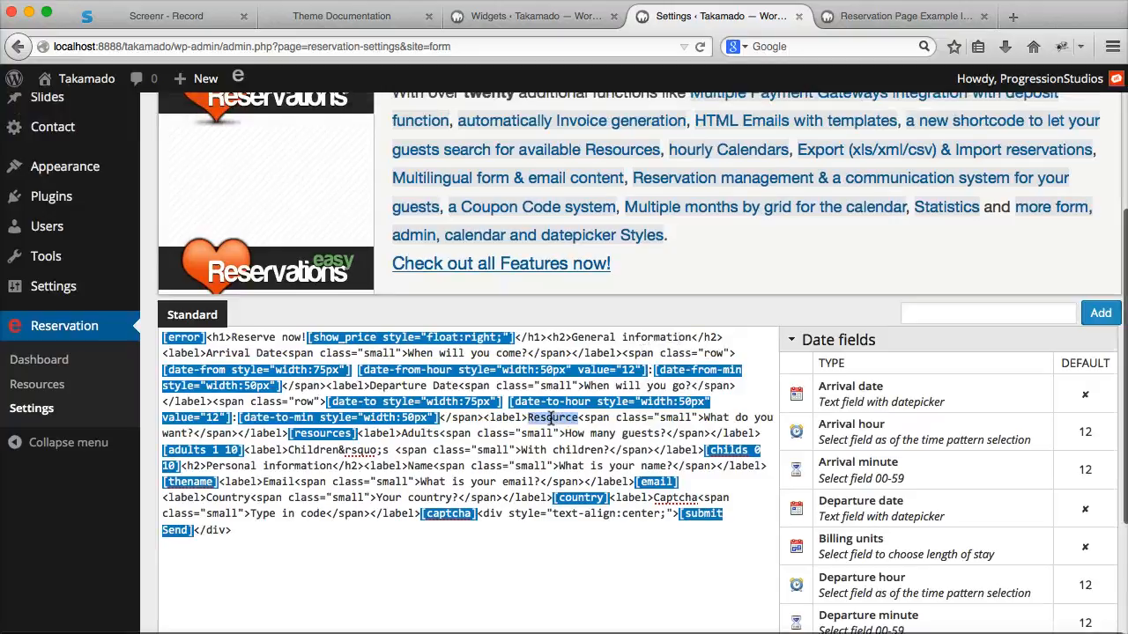
{"action": "type", "text": "Rooms"}
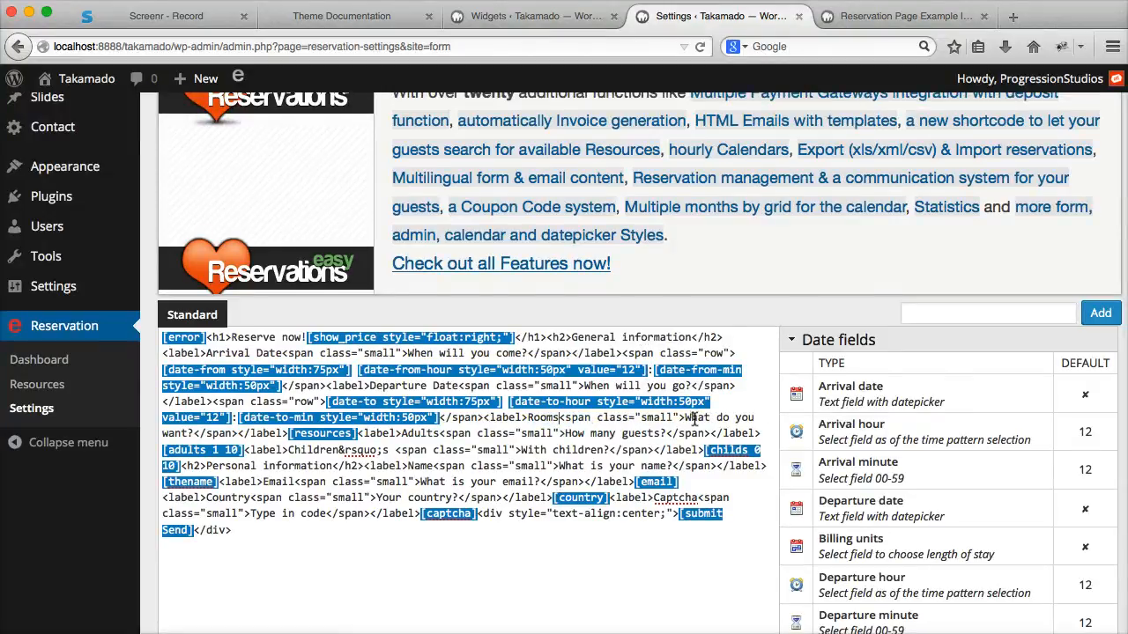
{"action": "scroll", "coordinate": [693, 419], "scroll_direction": "down", "scroll_amount": 5}
{"action": "scroll", "coordinate": [703, 466], "scroll_direction": "up", "scroll_amount": 2}
{"action": "scroll", "coordinate": [793, 528], "scroll_direction": "down", "scroll_amount": 2}
{"action": "left_click", "coordinate": [810, 543]}
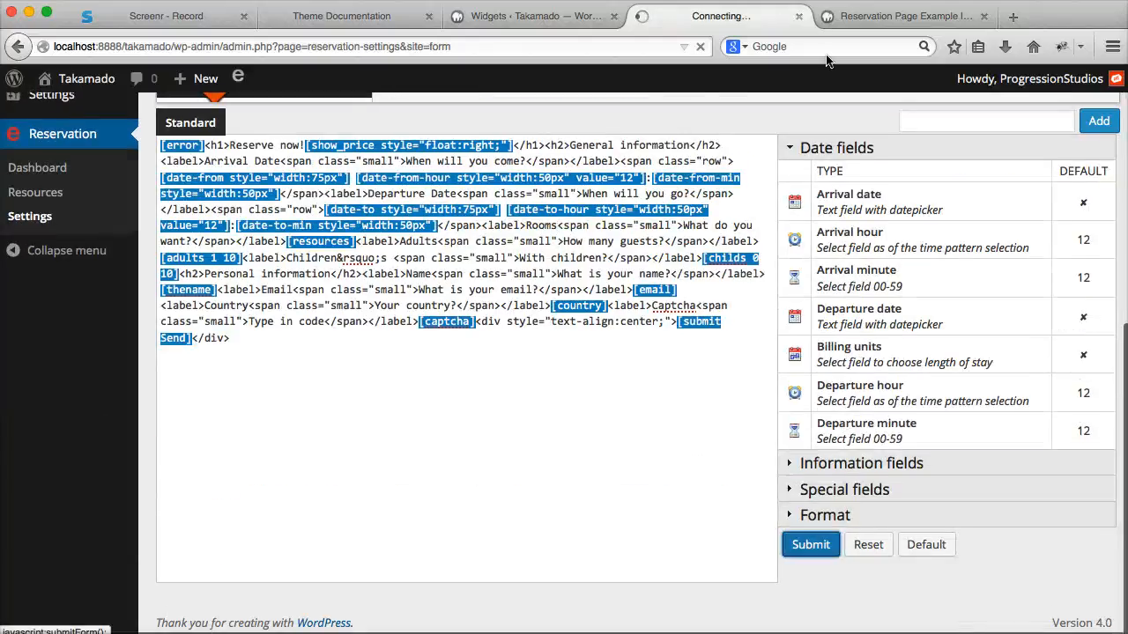
Step: Reload the live Reservation Page Example and check the labels and fields of its reservation form
{"action": "left_click", "coordinate": [840, 19]}
{"action": "left_click", "coordinate": [703, 45]}
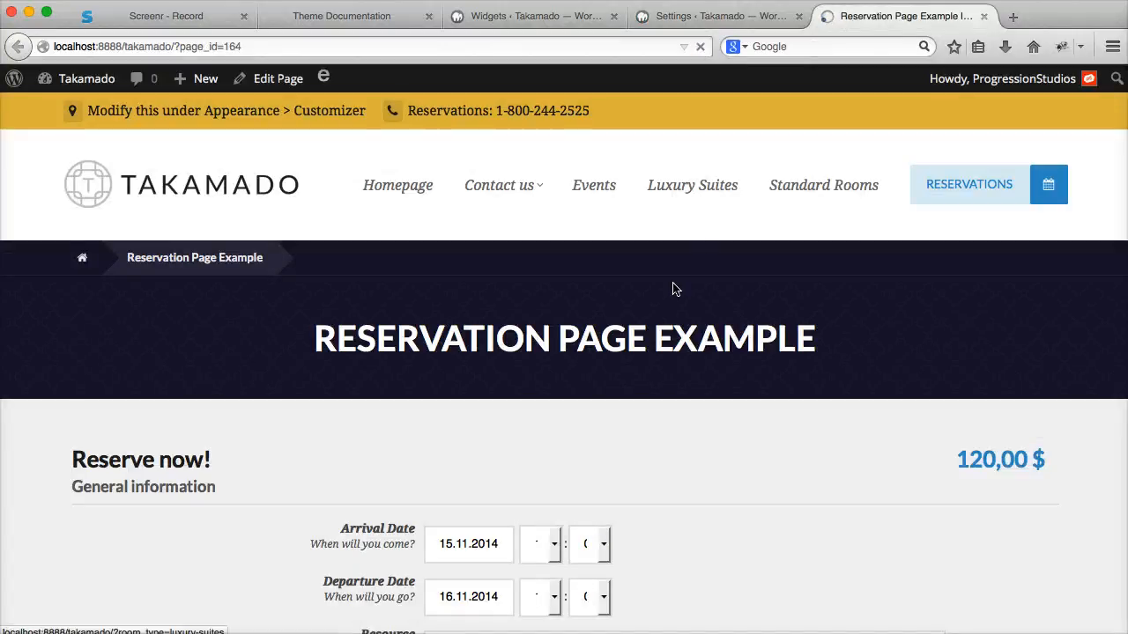
{"action": "scroll", "coordinate": [696, 236], "scroll_direction": "down", "scroll_amount": 5}
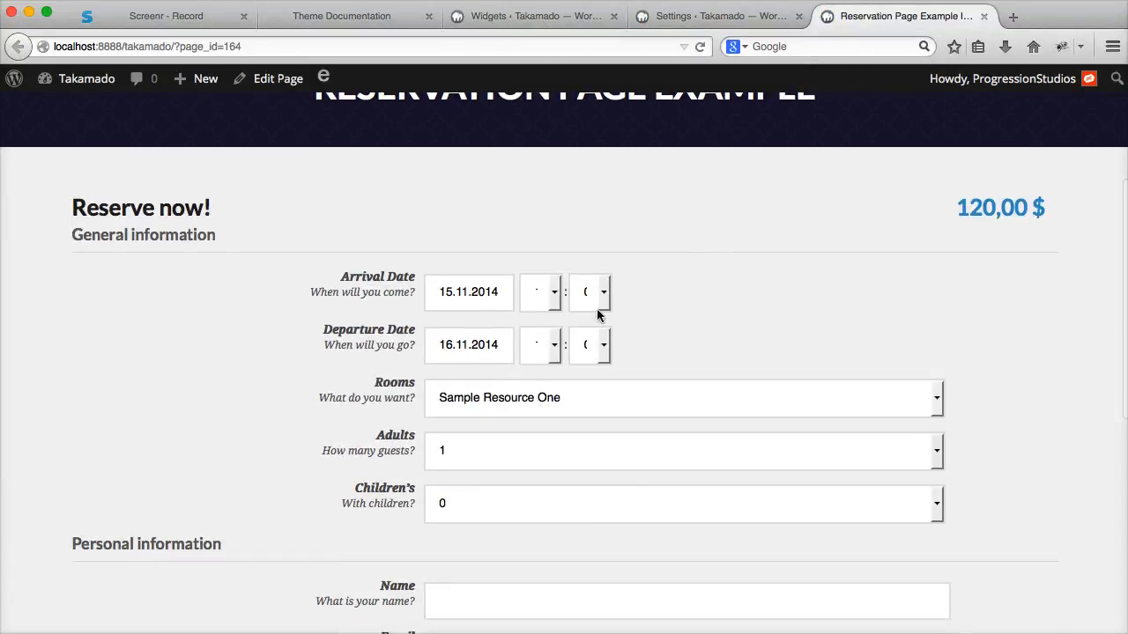
{"action": "scroll", "coordinate": [725, 227], "scroll_direction": "down", "scroll_amount": 4}
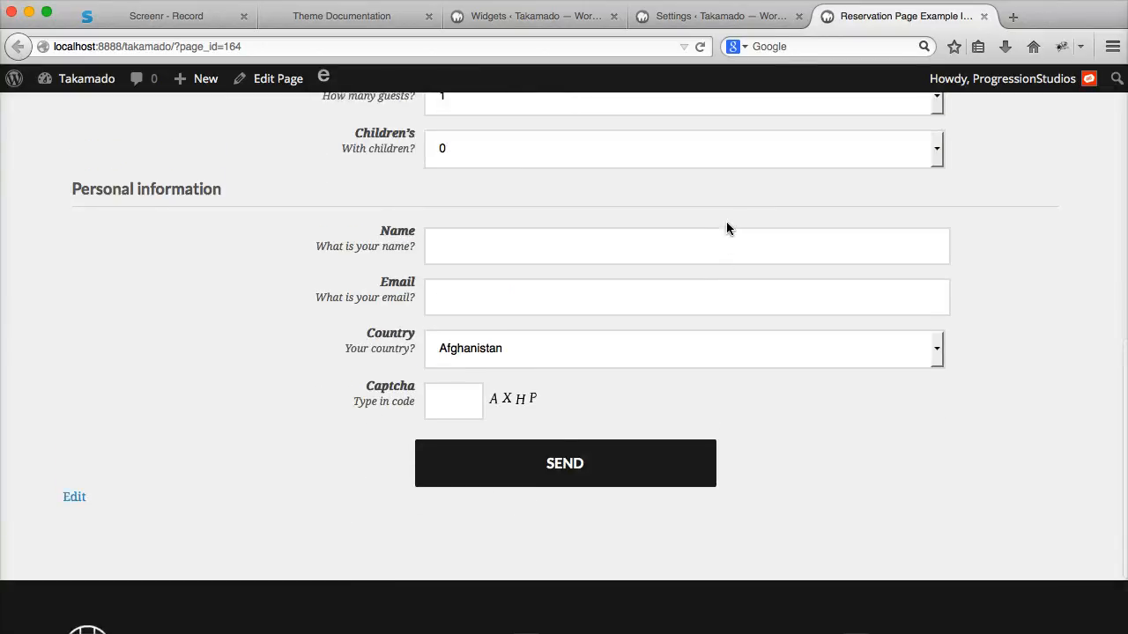
{"action": "scroll", "coordinate": [725, 229], "scroll_direction": "up", "scroll_amount": 7}
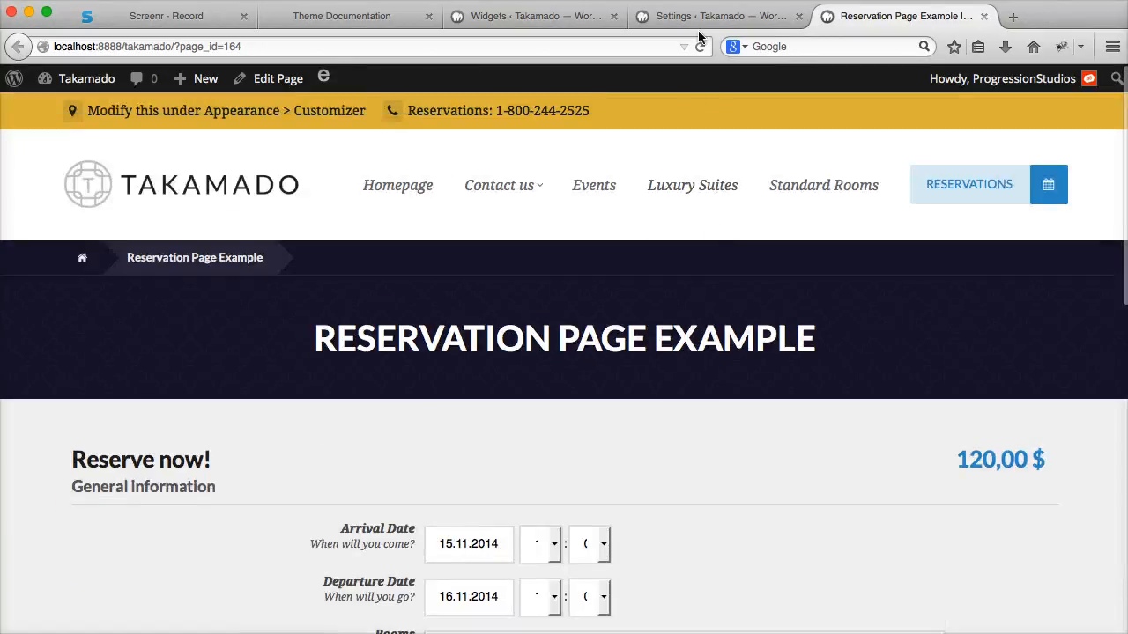
{"action": "scroll", "coordinate": [686, 397], "scroll_direction": "down", "scroll_amount": 5}
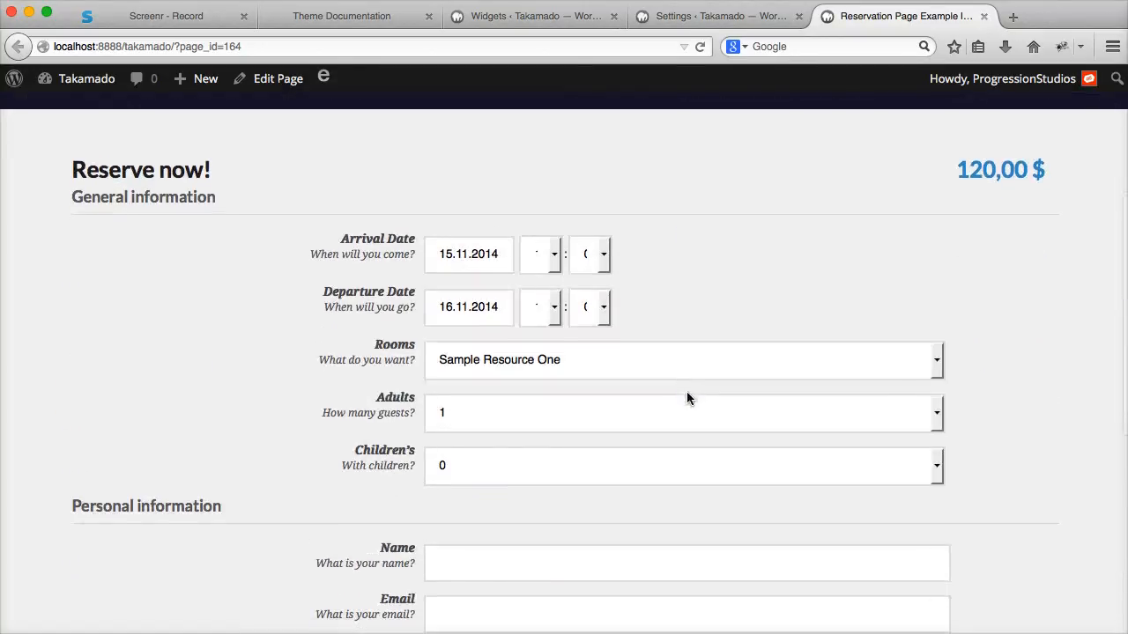
Step: Copy the web address of the live Reservation Page Example
{"action": "scroll", "coordinate": [687, 396], "scroll_direction": "up", "scroll_amount": 5}
{"action": "left_click", "coordinate": [245, 45]}
{"action": "key", "text": "ctrl+c"}
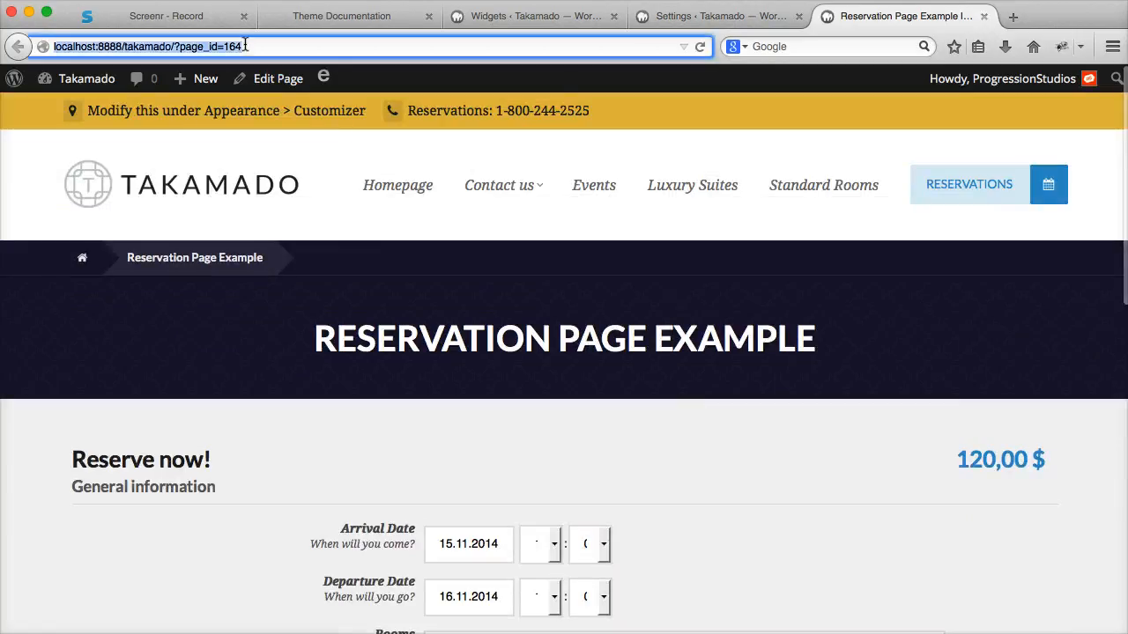
{"action": "right_click", "coordinate": [174, 52]}
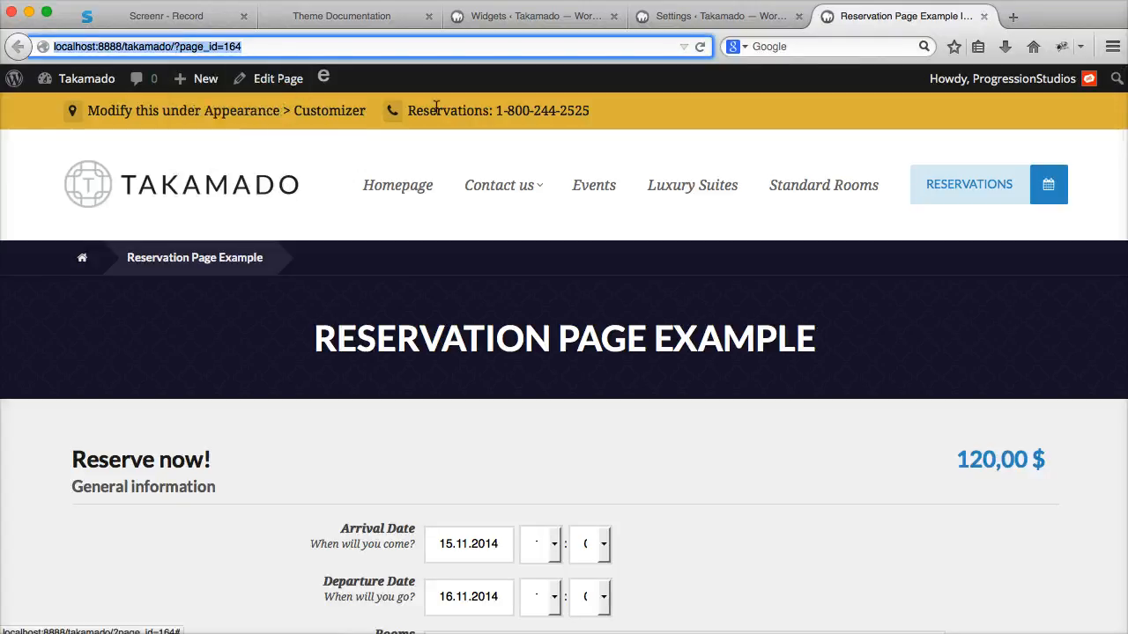
Step: Open the site's homepage to view the slider's reservation widget, and close the old Widgets tab
{"action": "left_click", "coordinate": [220, 182]}
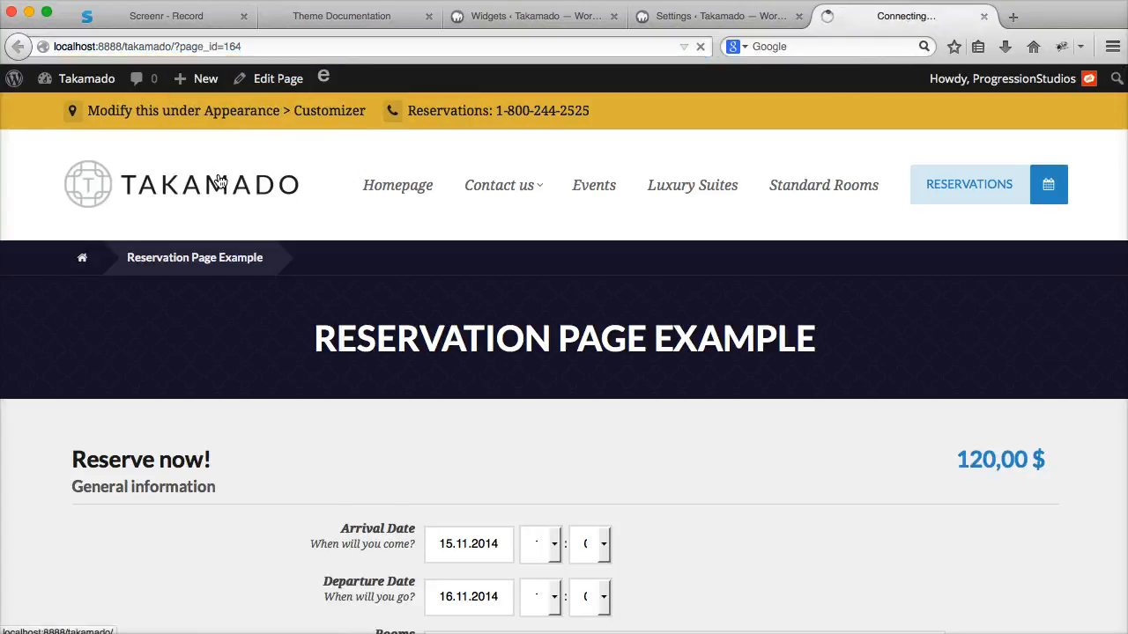
{"action": "scroll", "coordinate": [561, 340], "scroll_direction": "down", "scroll_amount": 5}
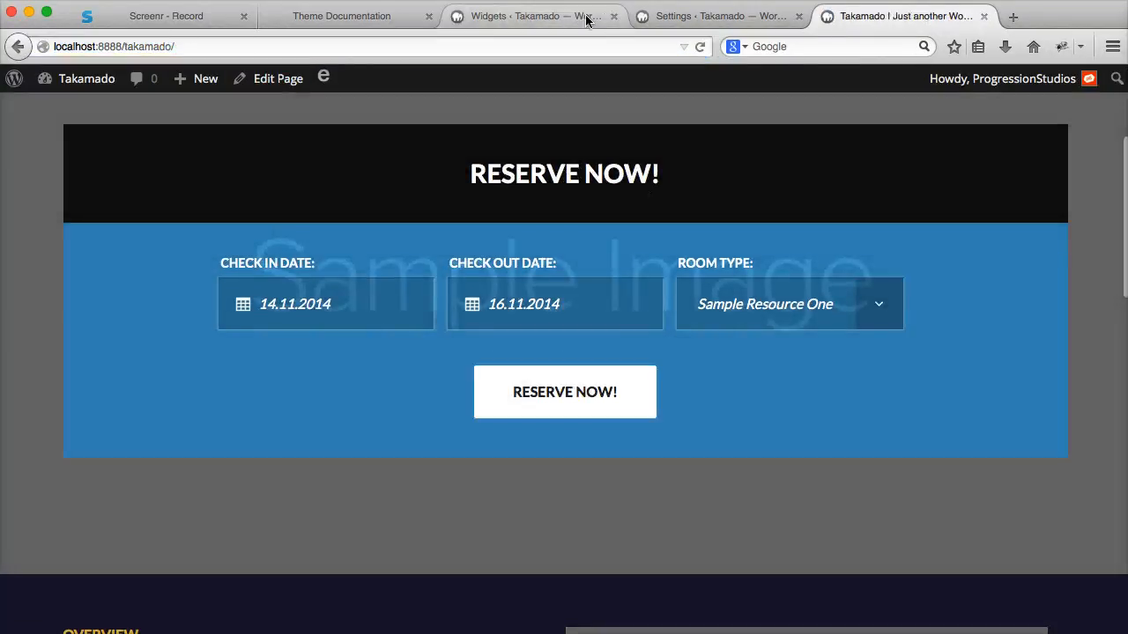
{"action": "left_click", "coordinate": [614, 16]}
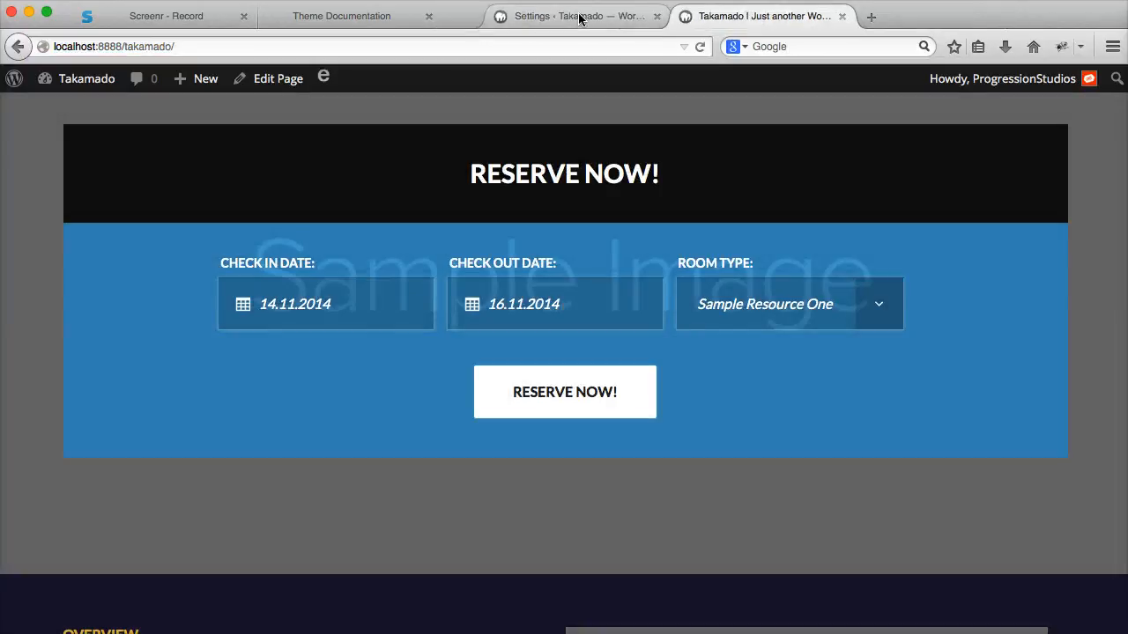
Step: Go to the Widgets admin page and expand the easyReservations Widget in the Slider Search Widget area
{"action": "mouse_move", "coordinate": [91, 81]}
{"action": "left_click", "coordinate": [84, 104]}
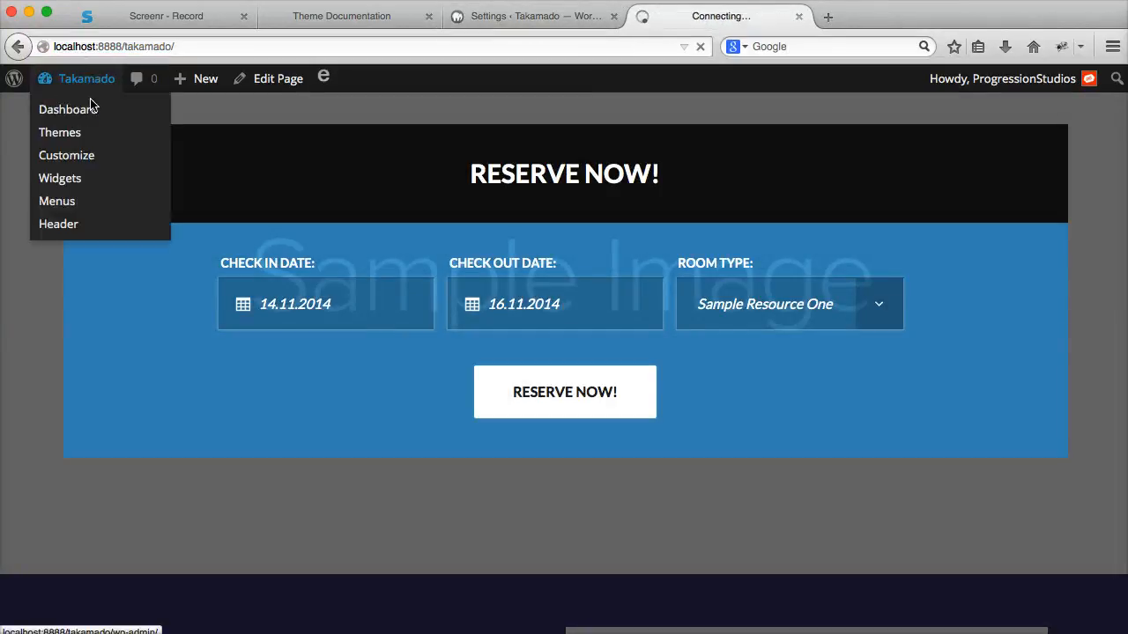
{"action": "scroll", "coordinate": [88, 272], "scroll_direction": "down", "scroll_amount": 3}
{"action": "mouse_move", "coordinate": [86, 281]}
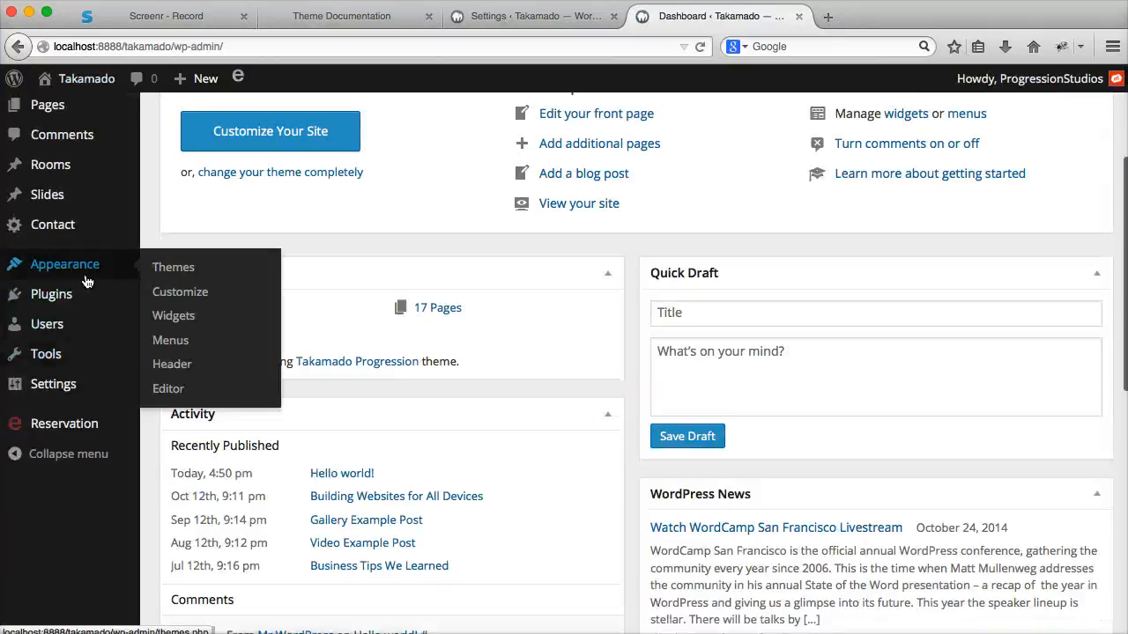
{"action": "left_click", "coordinate": [176, 328]}
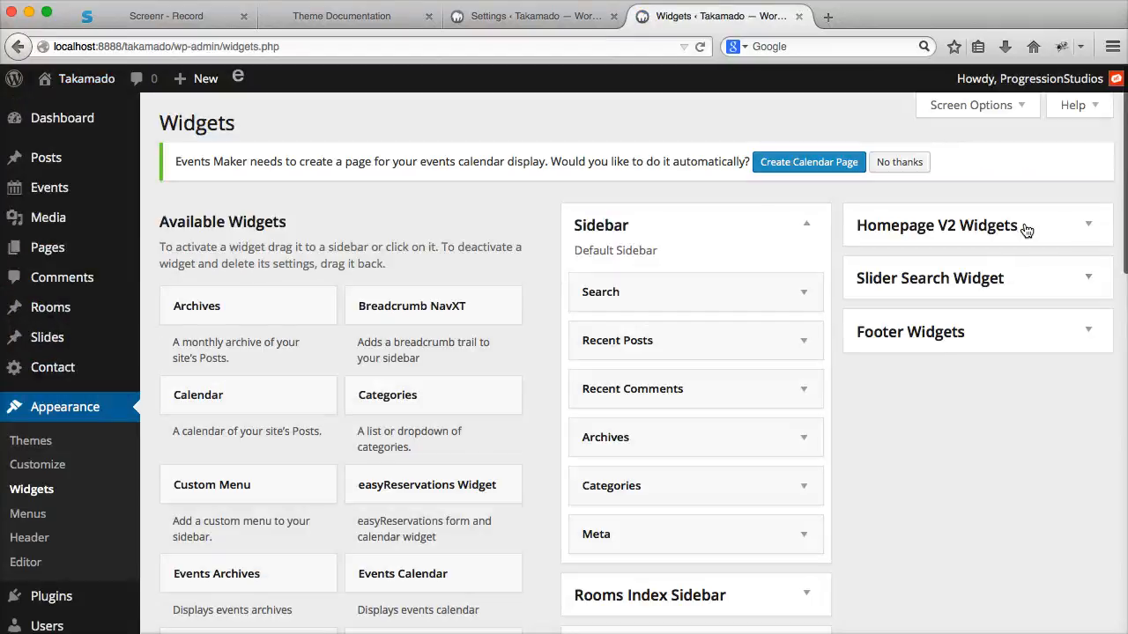
{"action": "left_click", "coordinate": [1008, 267]}
{"action": "scroll", "coordinate": [931, 304], "scroll_direction": "down", "scroll_amount": 4}
{"action": "left_click", "coordinate": [916, 216]}
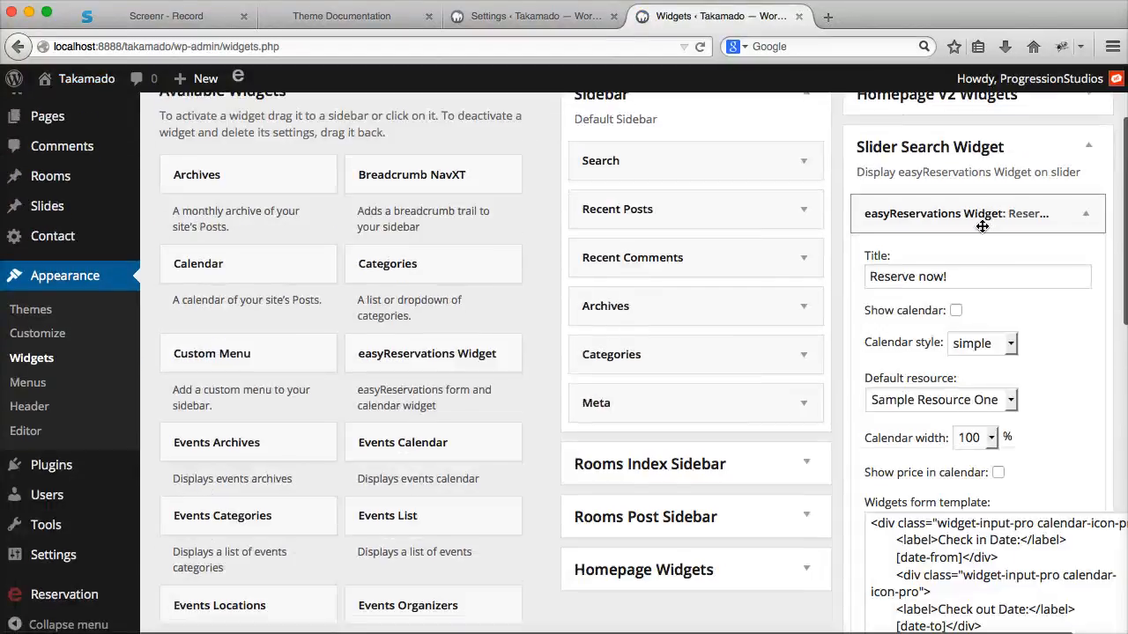
Step: Replace the easyReservations Widget's Form URL with the copied reservation page address and save the widget
{"action": "scroll", "coordinate": [977, 246], "scroll_direction": "down", "scroll_amount": 5}
{"action": "scroll", "coordinate": [978, 245], "scroll_direction": "down", "scroll_amount": 2}
{"action": "left_click", "coordinate": [1027, 278]}
{"action": "left_click_drag", "start_coordinate": [1027, 279], "coordinate": [1108, 275]}
{"action": "right_click", "coordinate": [964, 278]}
{"action": "left_click", "coordinate": [998, 345]}
{"action": "left_click", "coordinate": [1074, 352]}
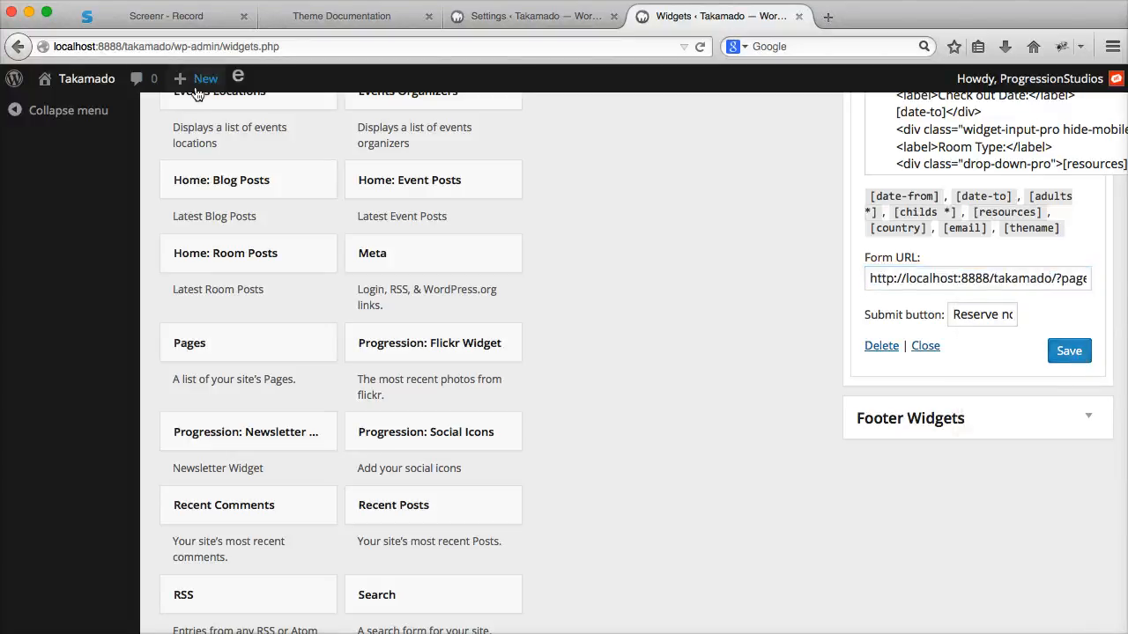
Step: Test the homepage's Reserve now widget by submitting its default search, review the reservation page it opens, and return to the homepage
{"action": "left_click", "coordinate": [101, 81]}
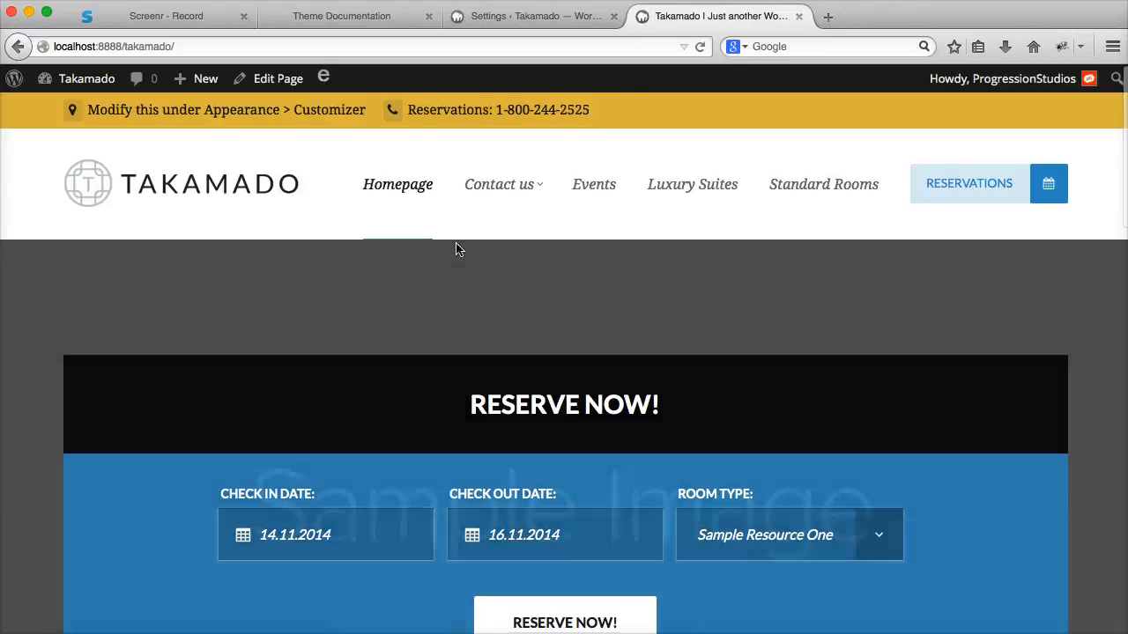
{"action": "scroll", "coordinate": [529, 282], "scroll_direction": "down", "scroll_amount": 5}
{"action": "left_click", "coordinate": [565, 294]}
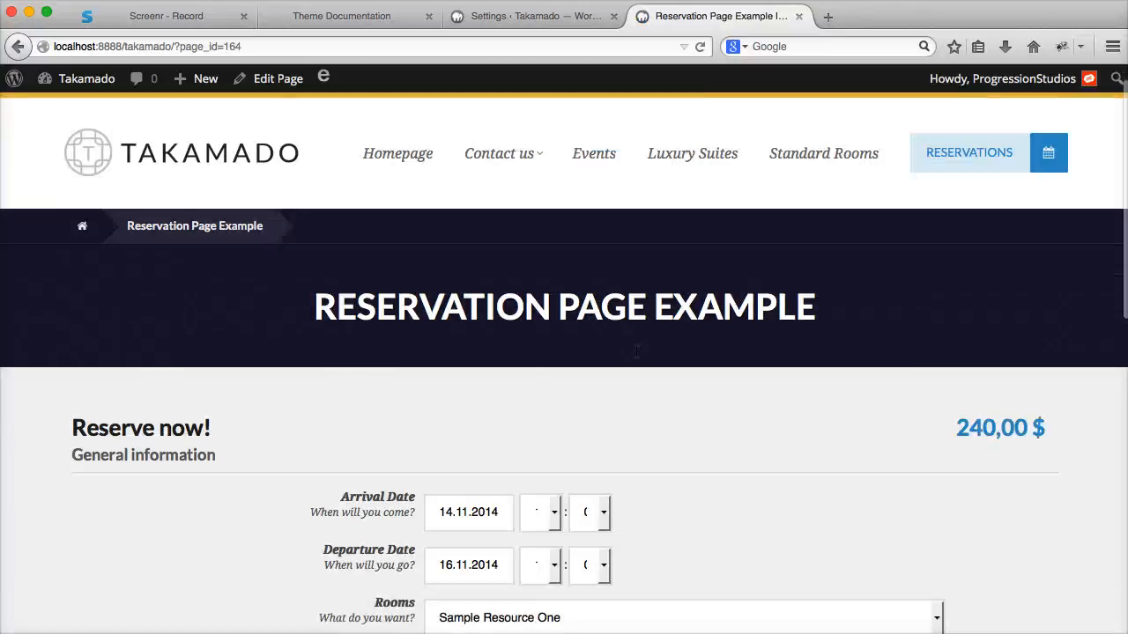
{"action": "scroll", "coordinate": [564, 361], "scroll_direction": "down", "scroll_amount": 5}
{"action": "scroll", "coordinate": [523, 335], "scroll_direction": "up", "scroll_amount": 10}
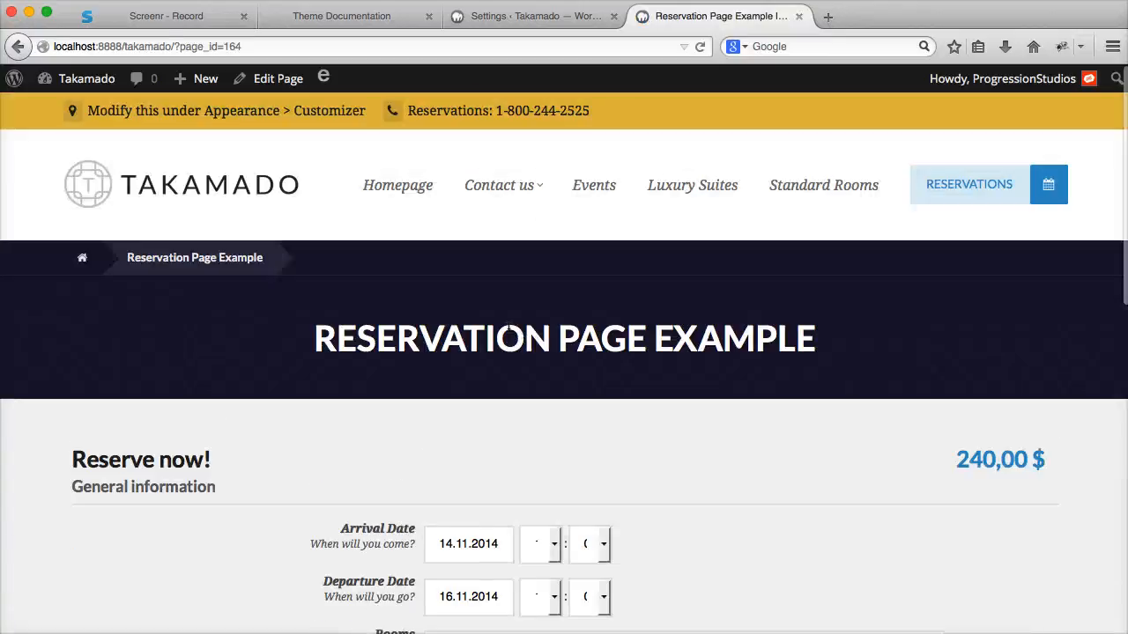
{"action": "left_click", "coordinate": [209, 192]}
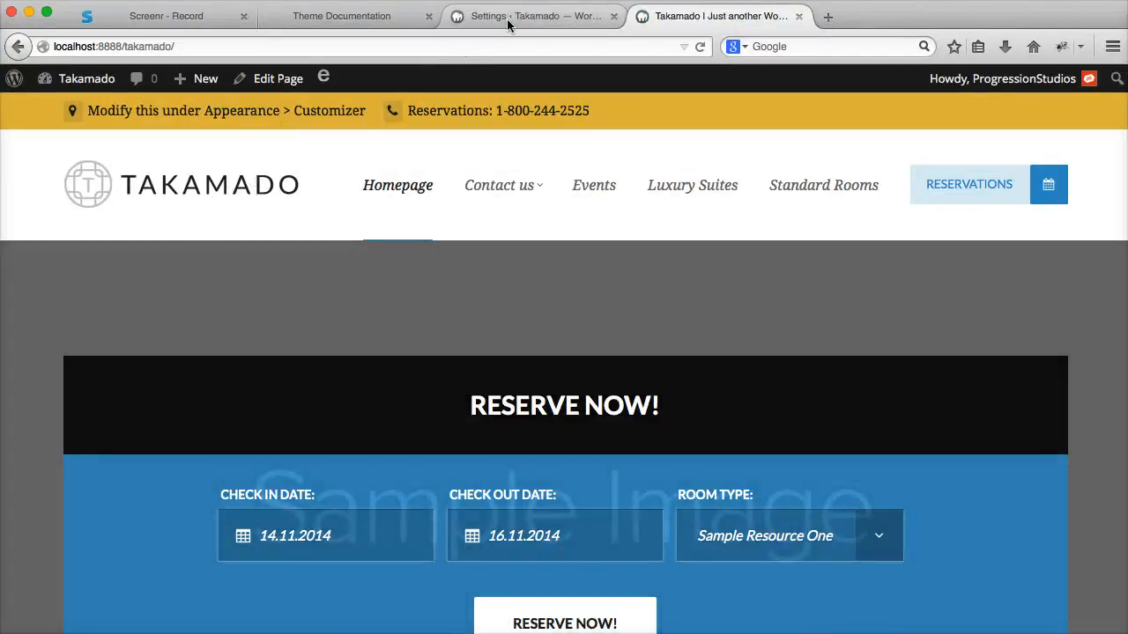
Step: Add a new reservation resource titled "Luxury SUite Room" from the Reservation plugin's resources in the admin
{"action": "left_click", "coordinate": [506, 18]}
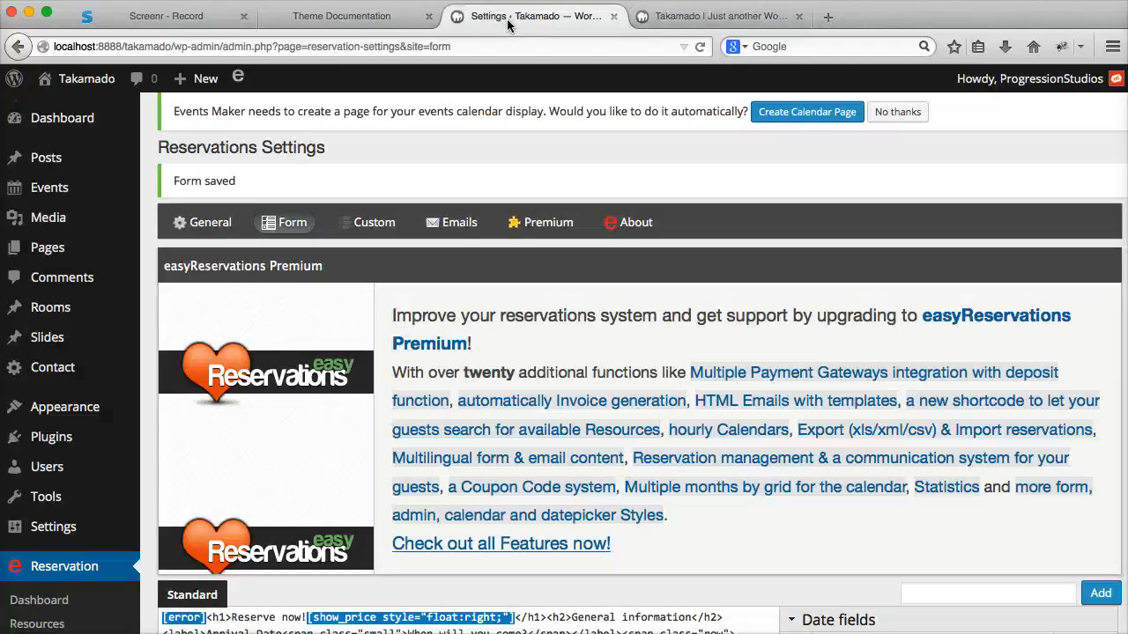
{"action": "scroll", "coordinate": [72, 380], "scroll_direction": "down", "scroll_amount": 6}
{"action": "left_click", "coordinate": [58, 421]}
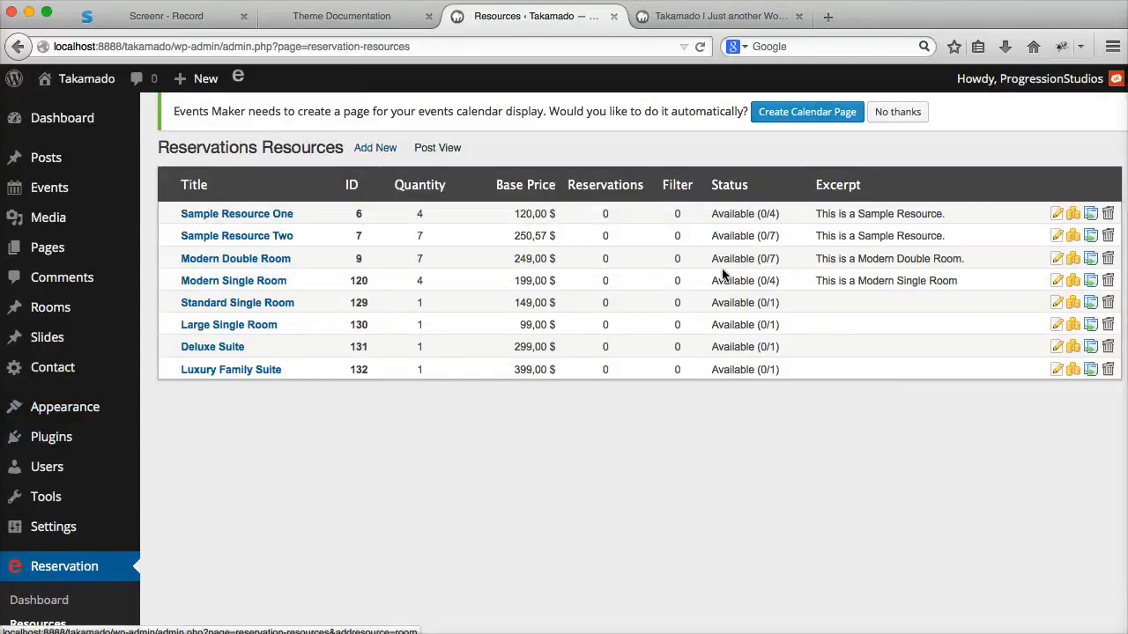
{"action": "left_click", "coordinate": [375, 149]}
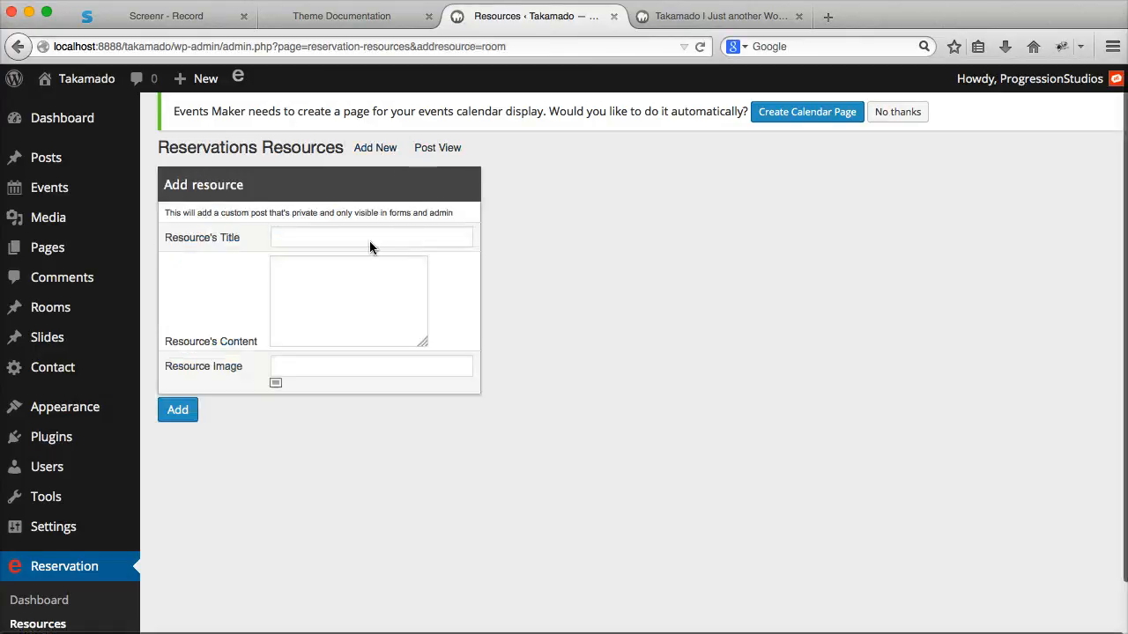
{"action": "left_click", "coordinate": [323, 233]}
{"action": "type", "text": "Luxury SUite Room"}
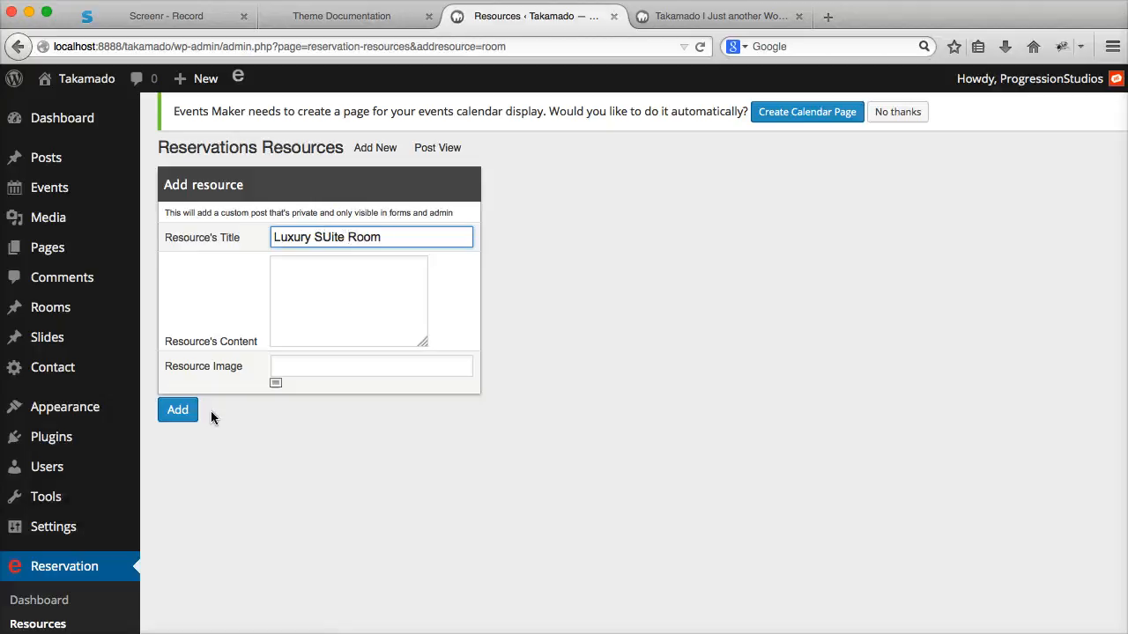
{"action": "left_click", "coordinate": [178, 410]}
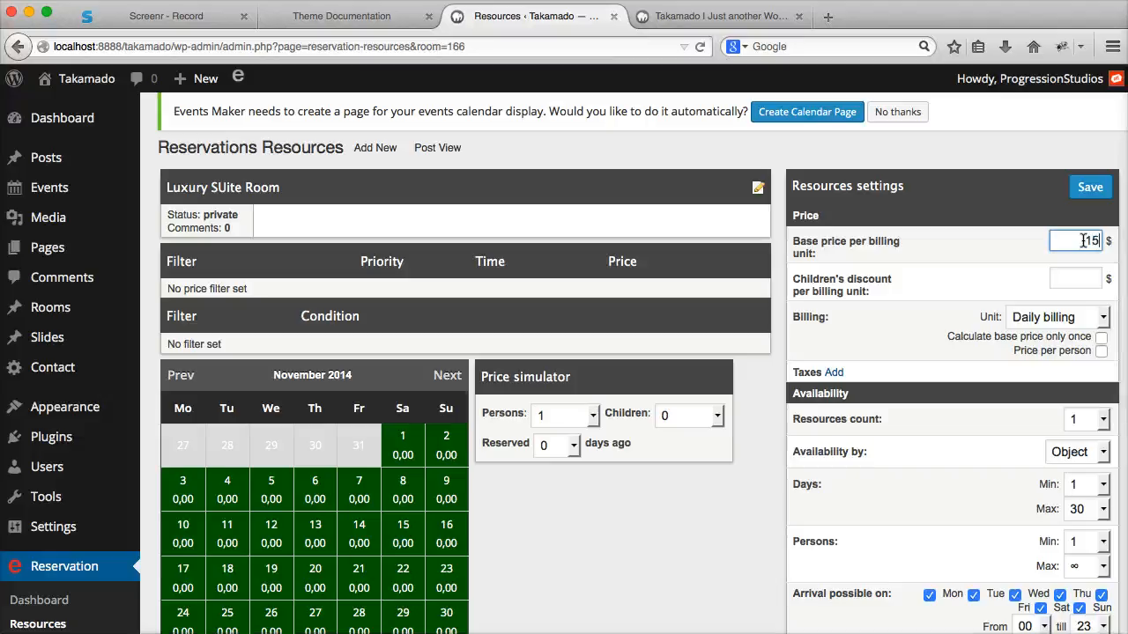
Step: Set the new room's base price per billing unit to 155 $ and save its resource settings
{"action": "left_click", "coordinate": [1090, 189]}
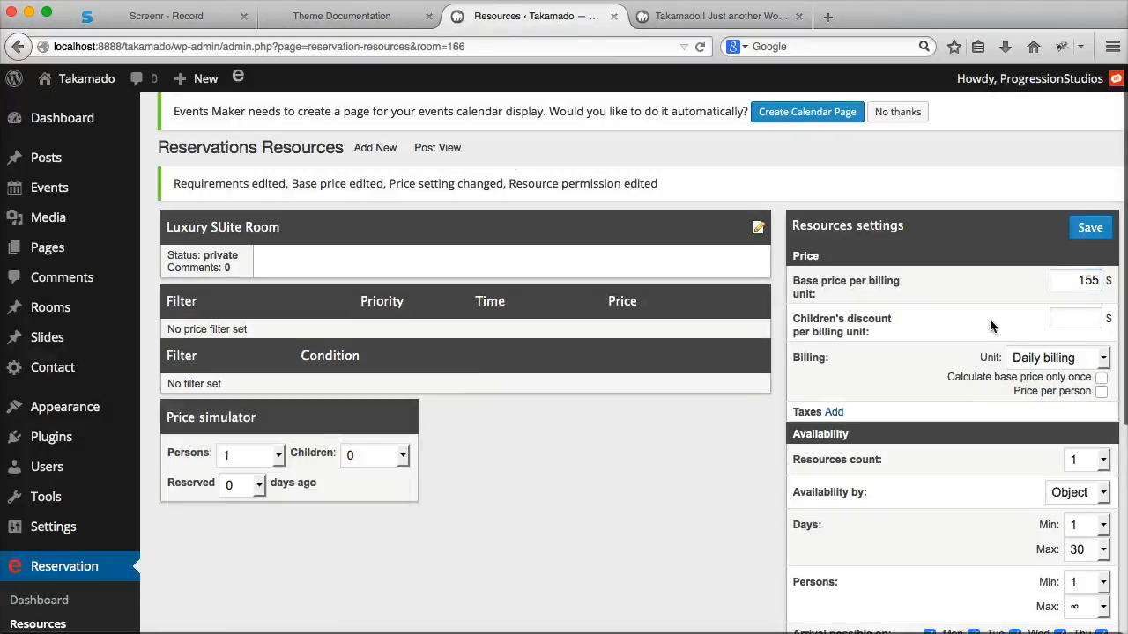
{"action": "scroll", "coordinate": [716, 323], "scroll_direction": "down", "scroll_amount": 2}
{"action": "scroll", "coordinate": [716, 323], "scroll_direction": "down", "scroll_amount": 2}
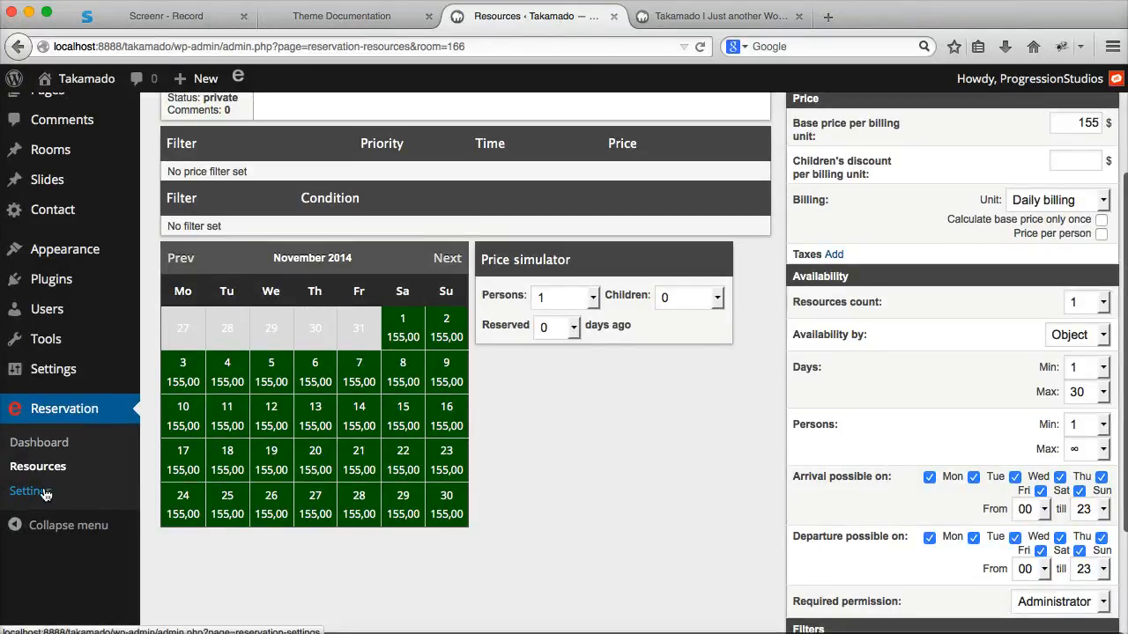
Step: Review the Reservation plugin's general settings, checking the currencies available for the money format while keeping Dollar
{"action": "scroll", "coordinate": [481, 284], "scroll_direction": "down", "scroll_amount": 5}
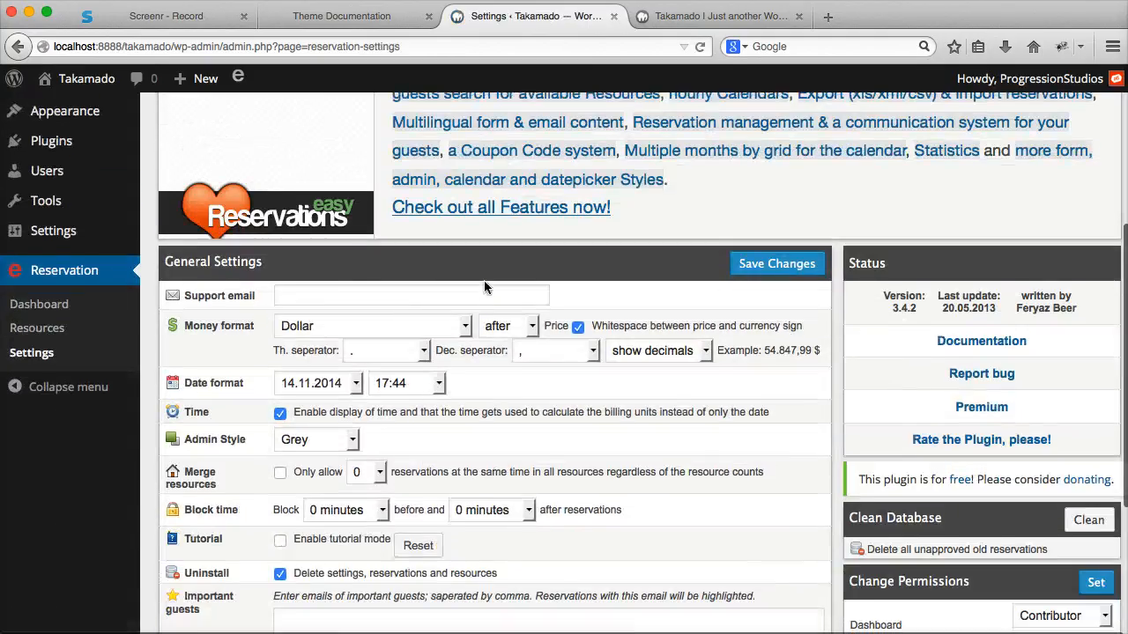
{"action": "scroll", "coordinate": [484, 280], "scroll_direction": "down", "scroll_amount": 3}
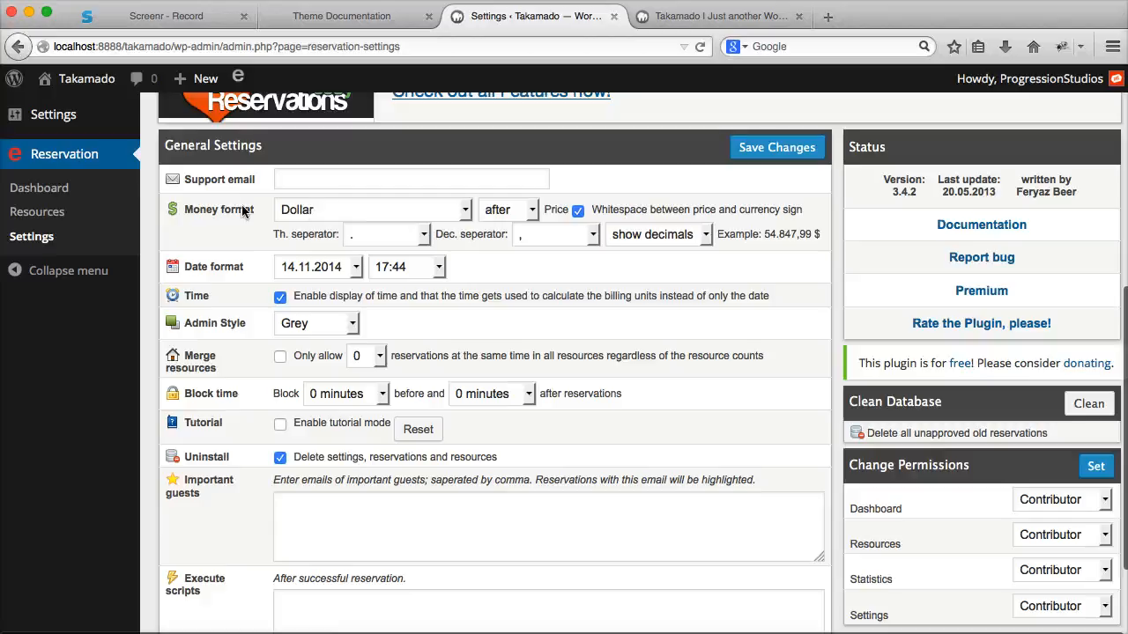
{"action": "left_click", "coordinate": [343, 211]}
{"action": "scroll", "coordinate": [357, 264], "scroll_direction": "down", "scroll_amount": 5}
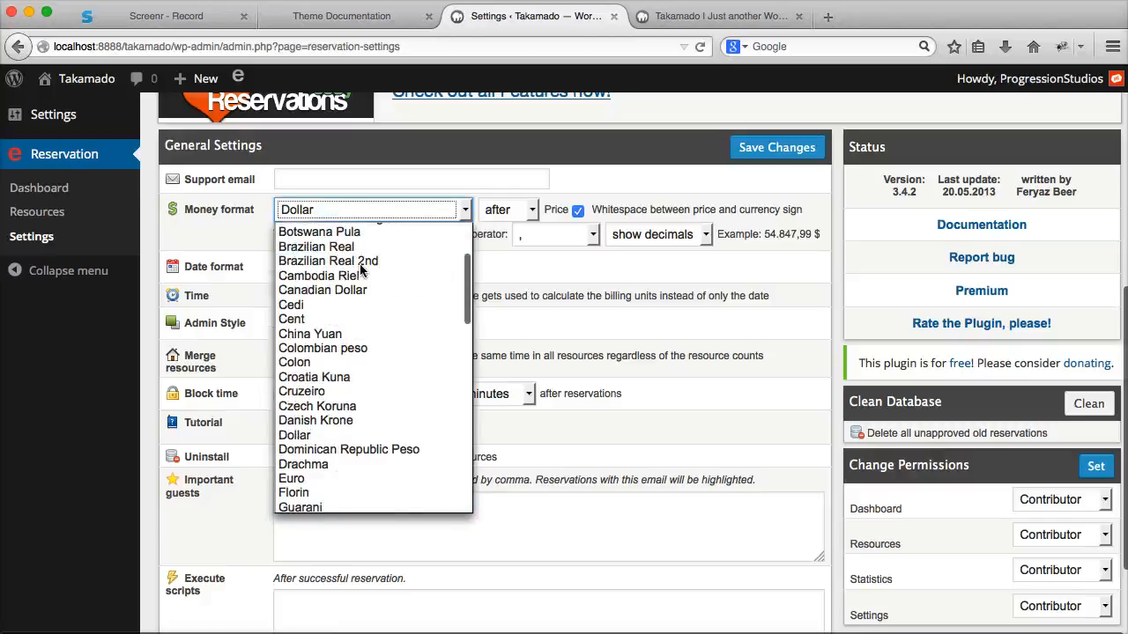
{"action": "left_click", "coordinate": [526, 148]}
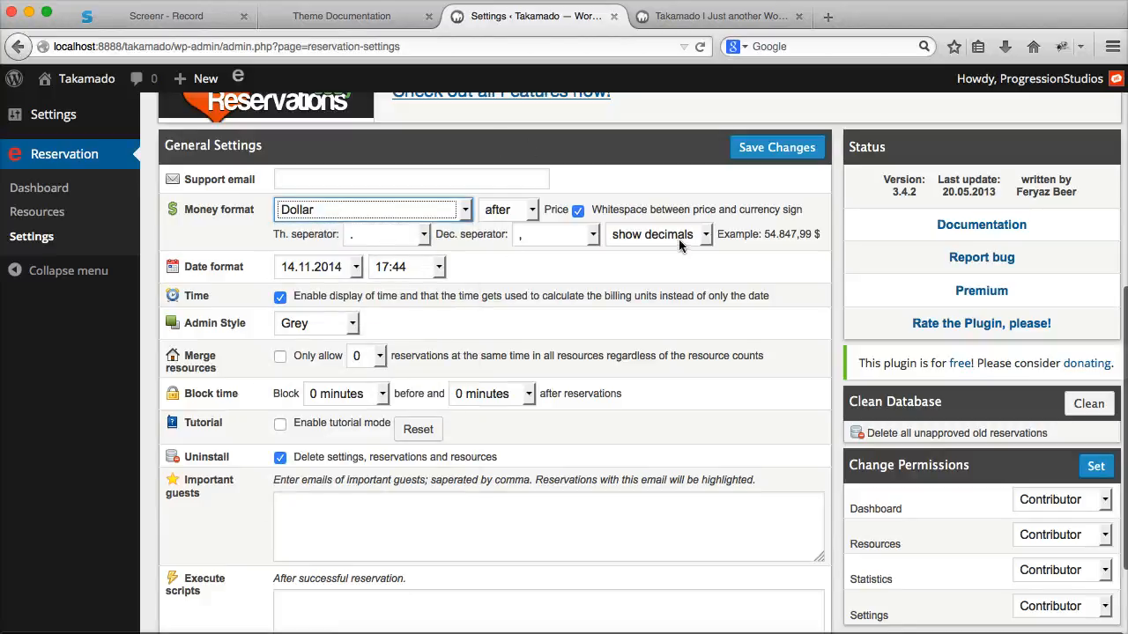
{"action": "scroll", "coordinate": [480, 242], "scroll_direction": "down", "scroll_amount": 3}
{"action": "scroll", "coordinate": [479, 242], "scroll_direction": "up", "scroll_amount": 15}
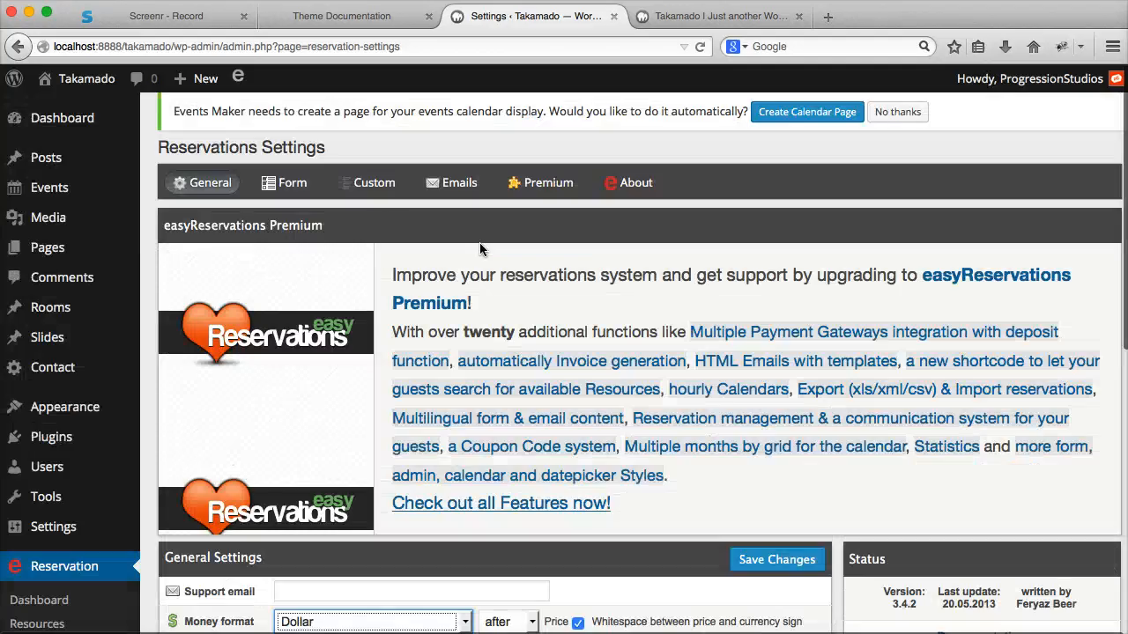
Step: Visit the site's homepage and check the Reserve now widget's room type options for the new Luxury SUite Room
{"action": "left_click", "coordinate": [86, 79]}
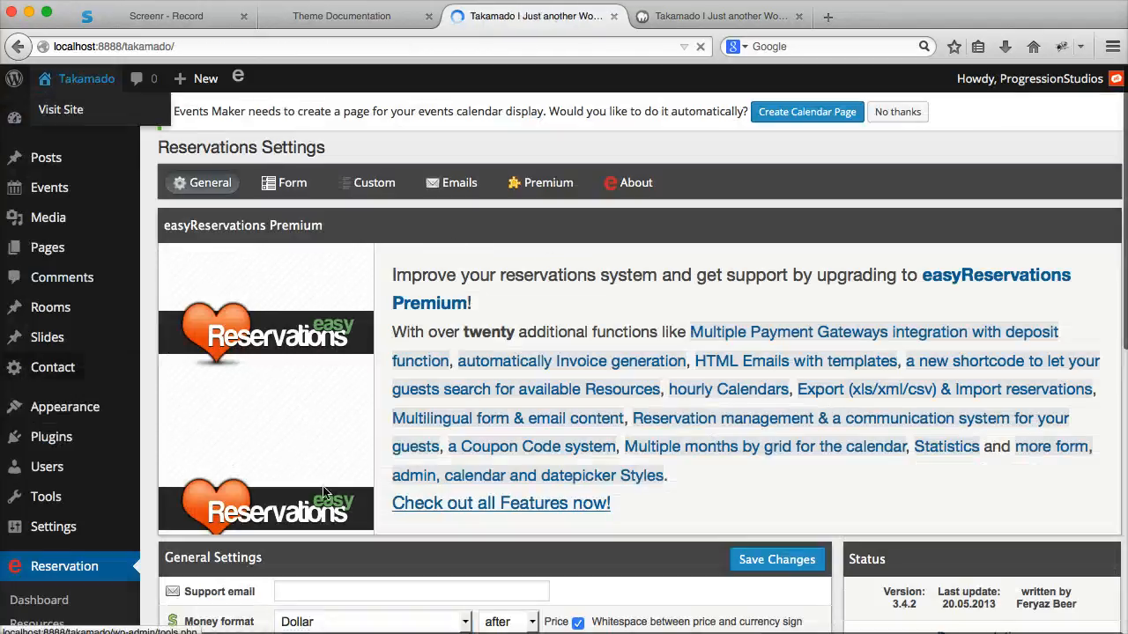
{"action": "scroll", "coordinate": [546, 414], "scroll_direction": "down", "scroll_amount": 3}
{"action": "scroll", "coordinate": [567, 460], "scroll_direction": "up", "scroll_amount": 3}
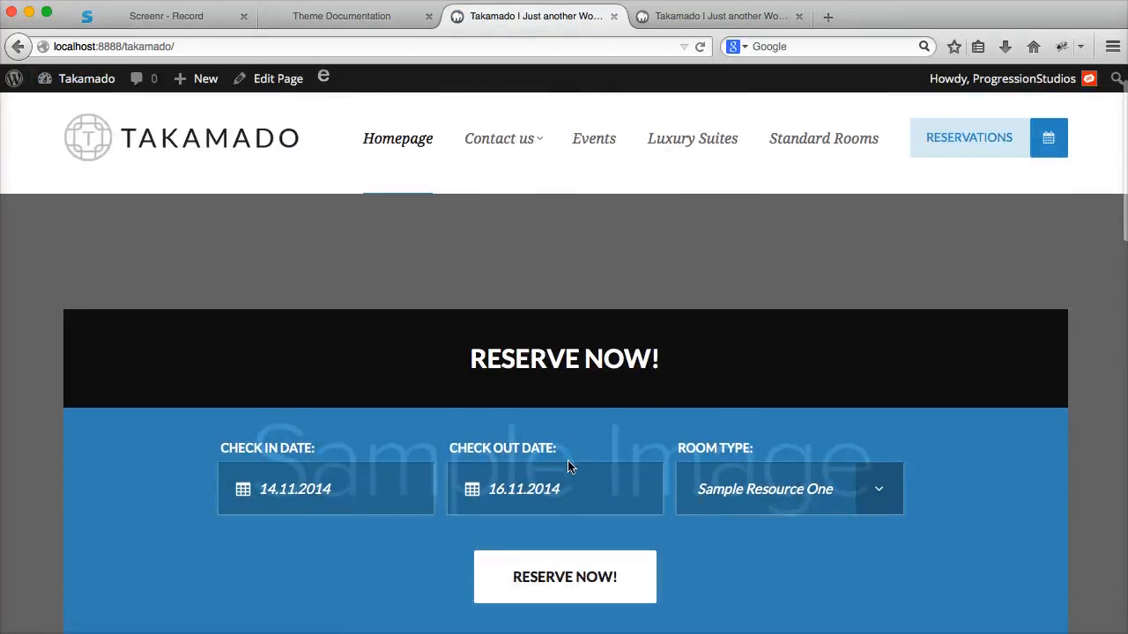
{"action": "scroll", "coordinate": [567, 460], "scroll_direction": "down", "scroll_amount": 2}
{"action": "left_click", "coordinate": [787, 354]}
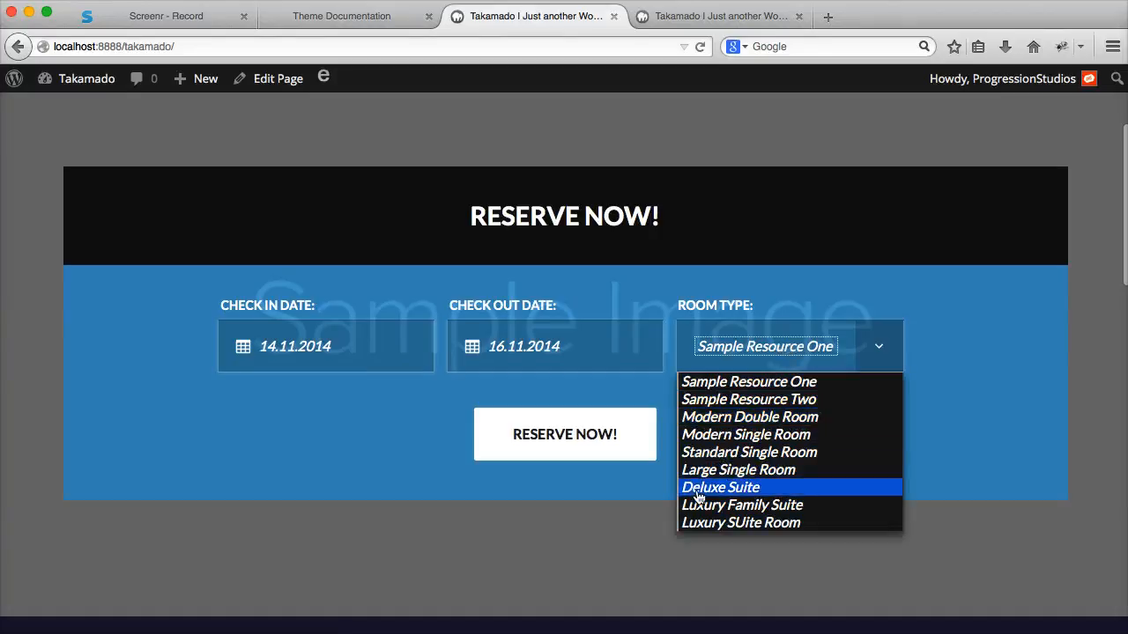
{"action": "left_click", "coordinate": [516, 241]}
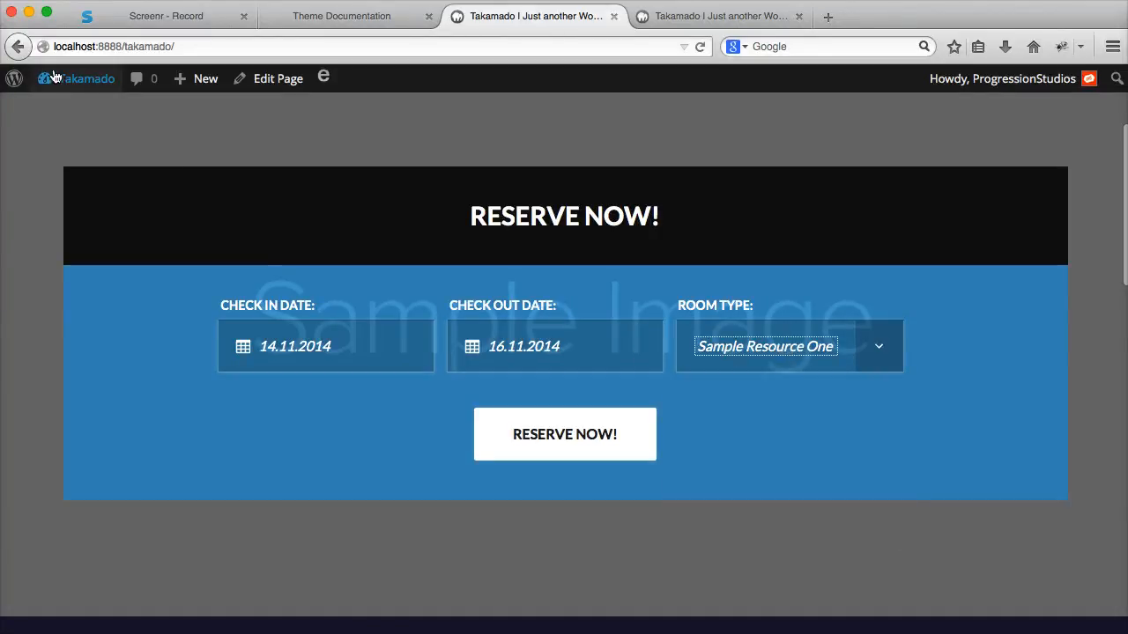
Step: Return to the admin dashboard and open the Reservation plugin's resources list to review the room resources
{"action": "left_click", "coordinate": [87, 79]}
{"action": "scroll", "coordinate": [192, 303], "scroll_direction": "down", "scroll_amount": 5}
{"action": "mouse_move", "coordinate": [76, 312]}
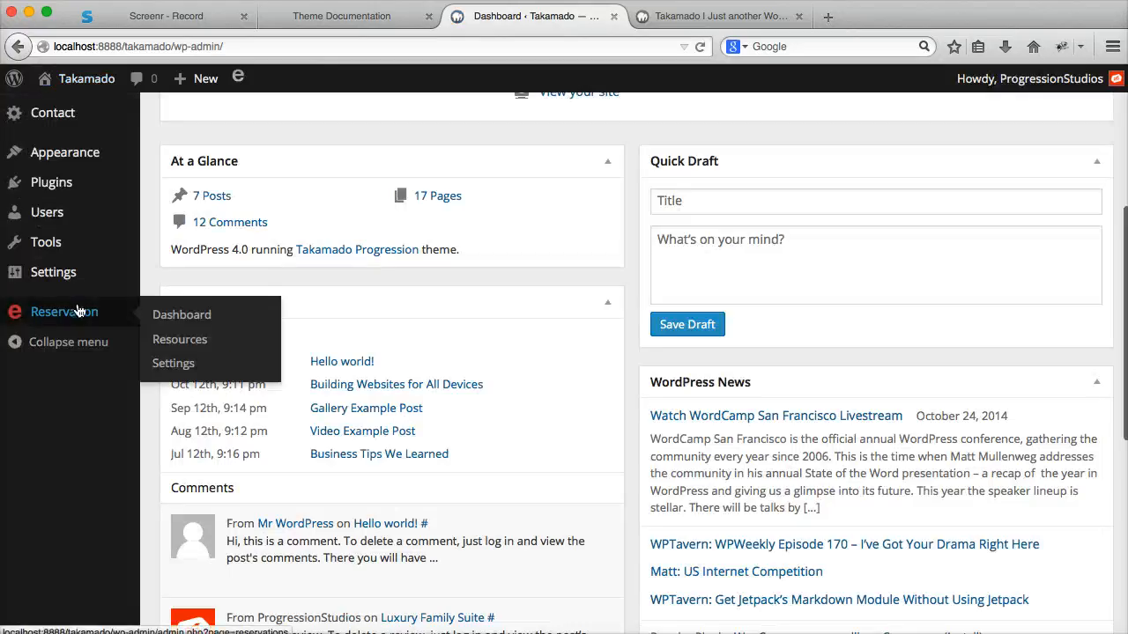
{"action": "left_click", "coordinate": [161, 337]}
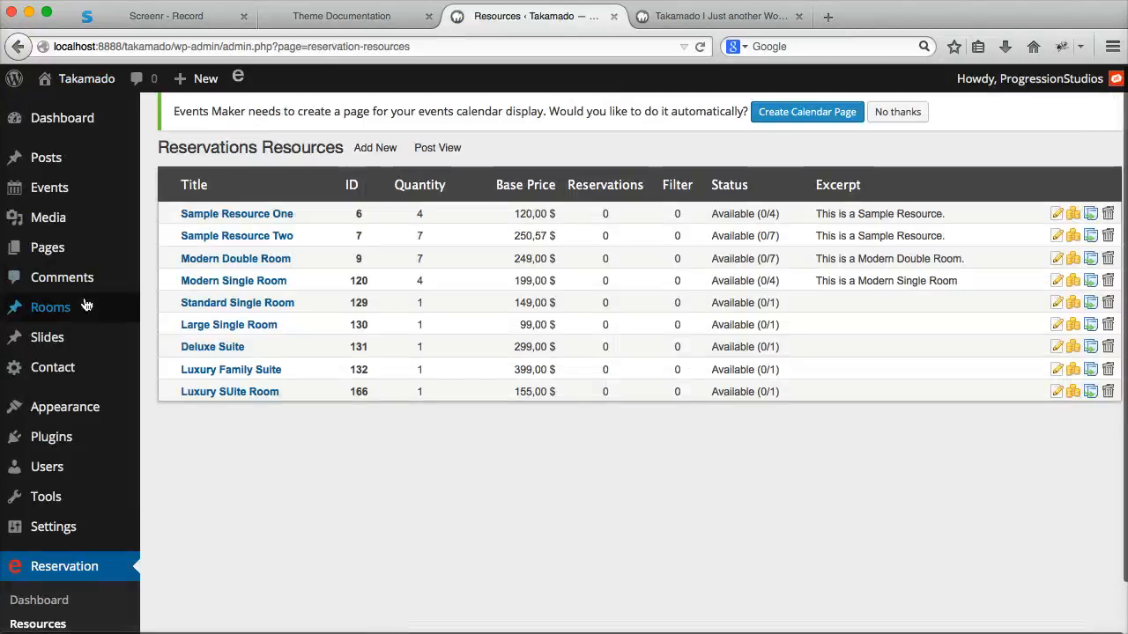
Step: Open the list of Rooms posts in the admin and look through the published rooms
{"action": "left_click", "coordinate": [264, 358]}
{"action": "scroll", "coordinate": [366, 352], "scroll_direction": "down", "scroll_amount": 3}
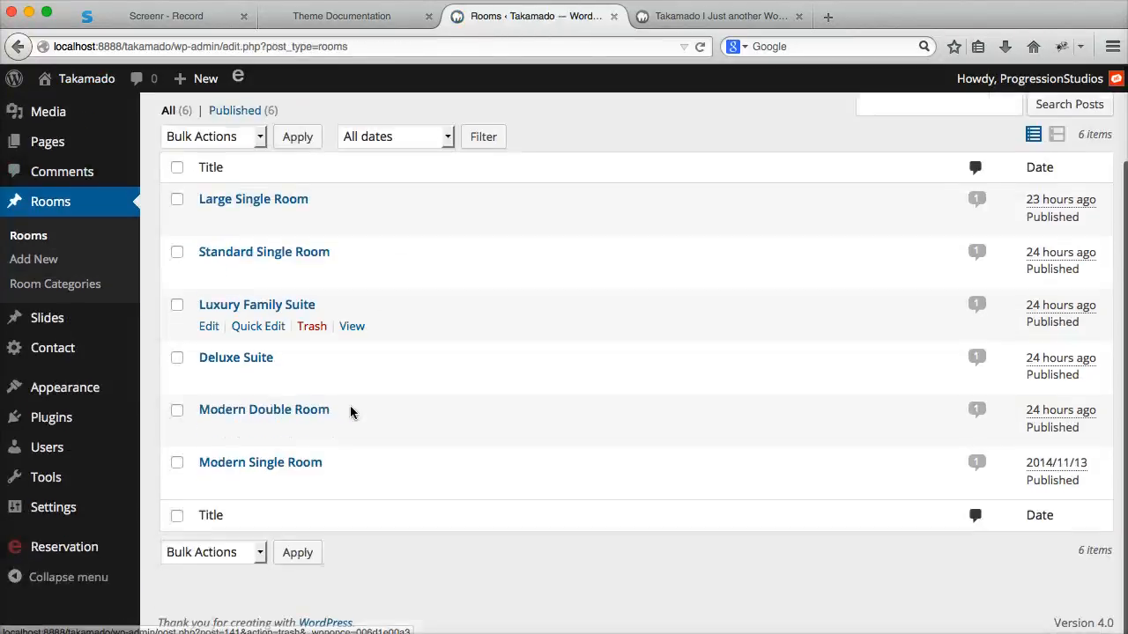
{"action": "scroll", "coordinate": [354, 397], "scroll_direction": "up", "scroll_amount": 3}
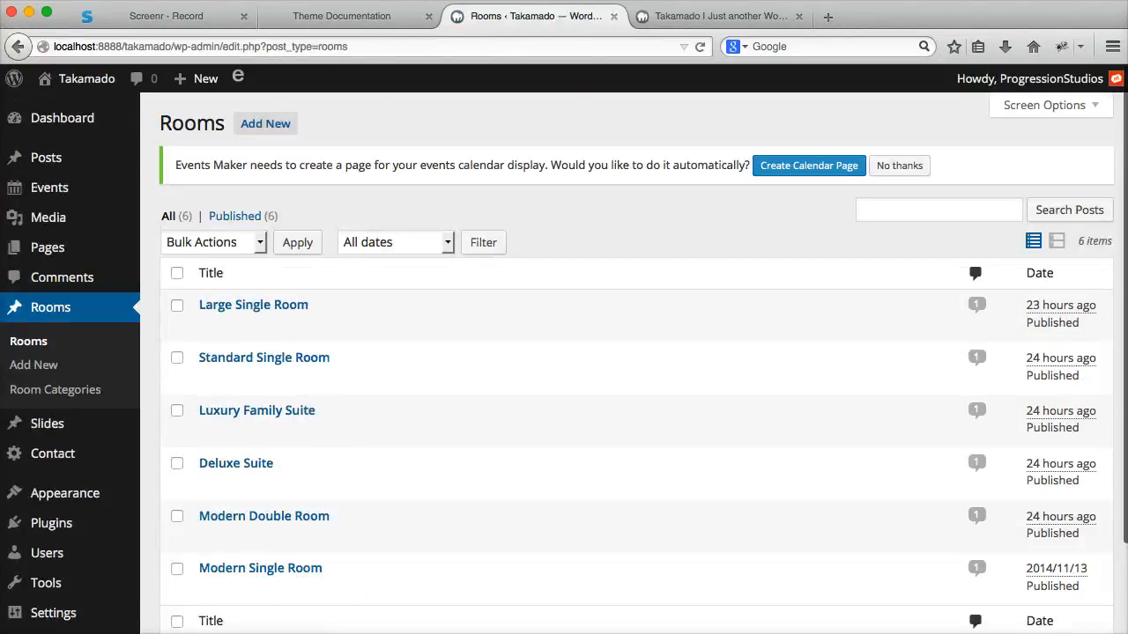